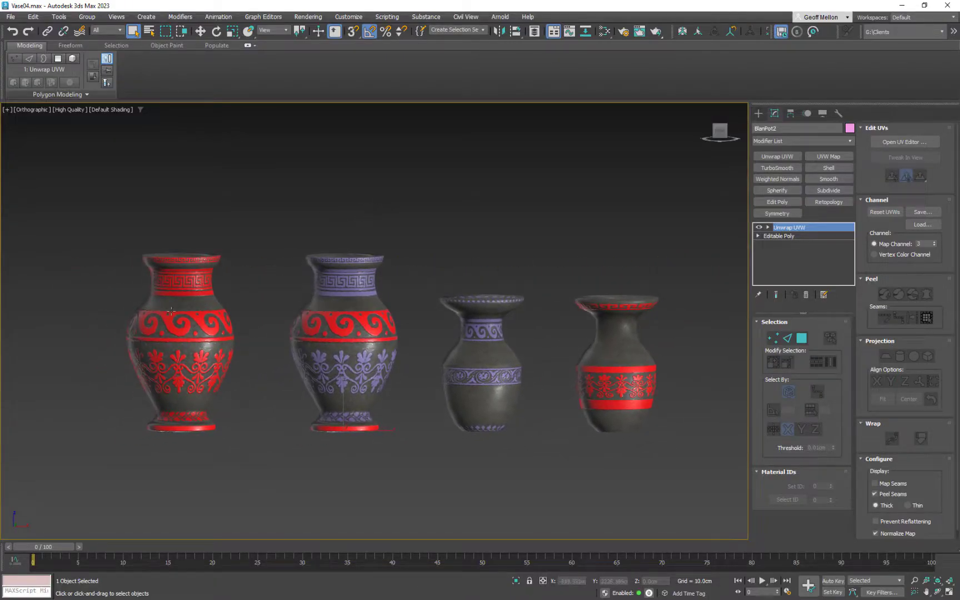
# Step: Delete the red-patterned vase, then select the left vase and reframe the view around the remaining three
pyautogui.press('Delete')
pyautogui.moveTo(502, 343); pyautogui.dragTo(410, 351)
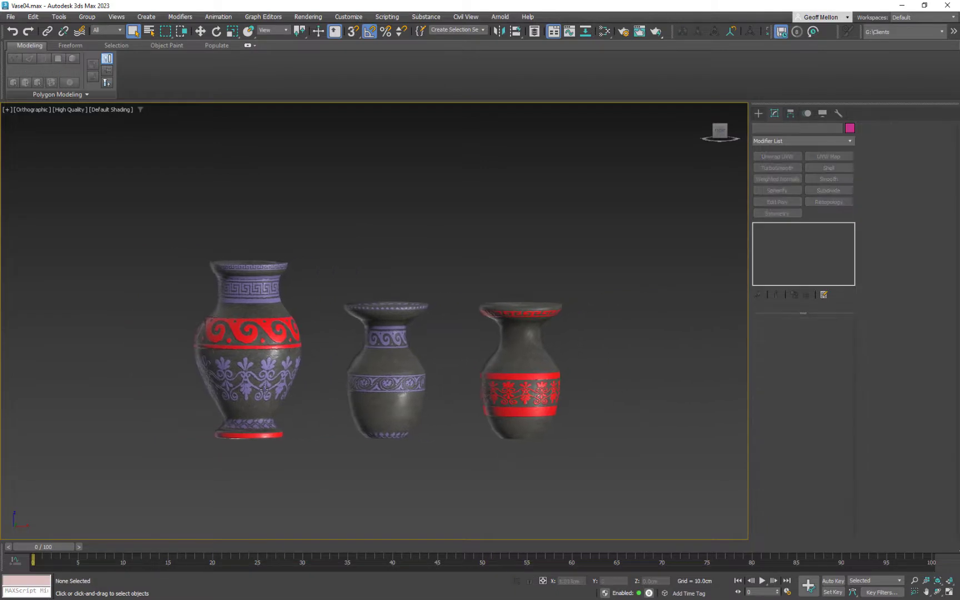
pyautogui.click(264, 390)
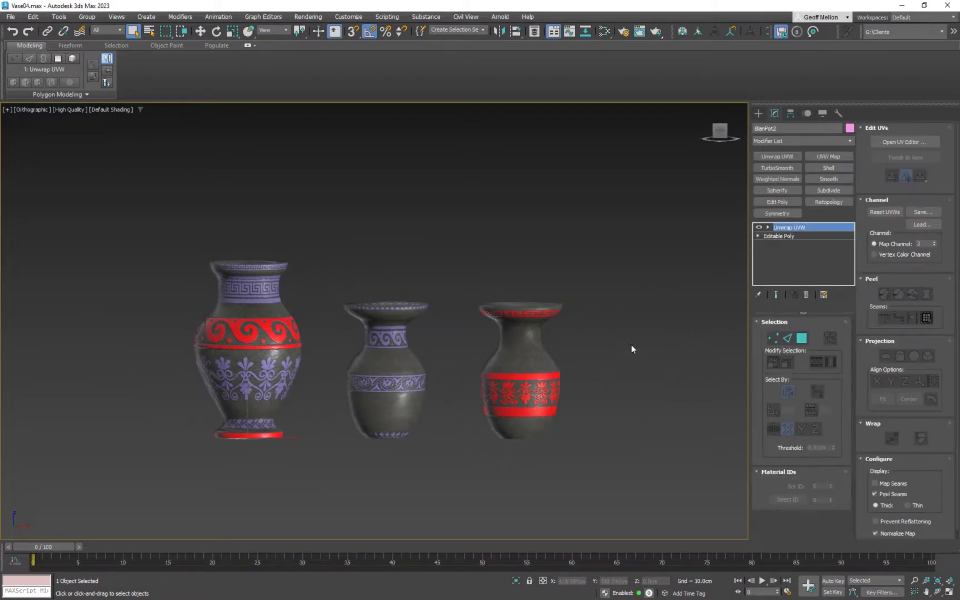
pyautogui.moveTo(362, 411); pyautogui.dragTo(368, 390)
pyautogui.moveTo(391, 458); pyautogui.dragTo(480, 333)
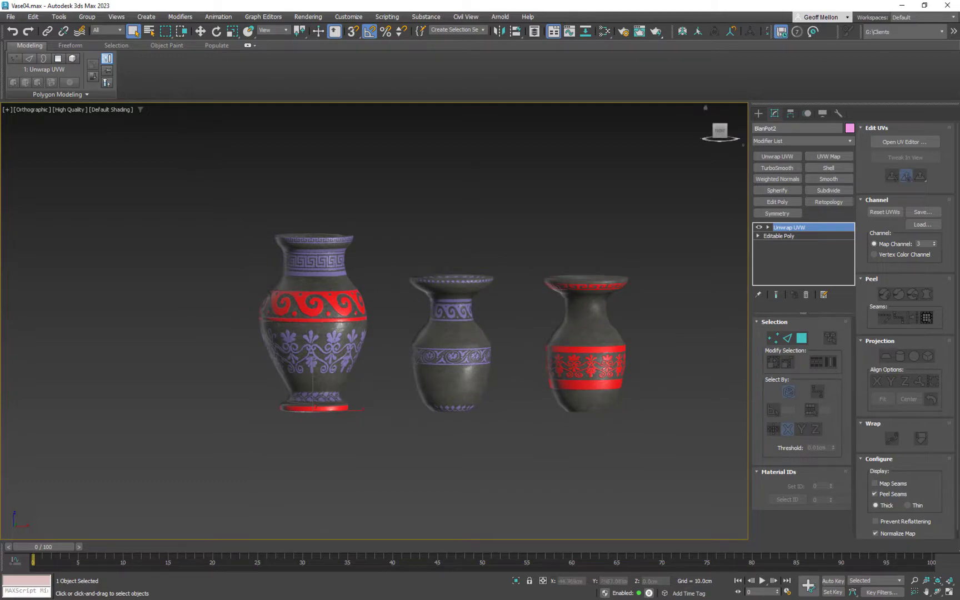
# Step: In Photoshop, open BaseStone_MaskMap.png from the Textures folder via File > Open
pyautogui.hotkey('alt', 'Tab')
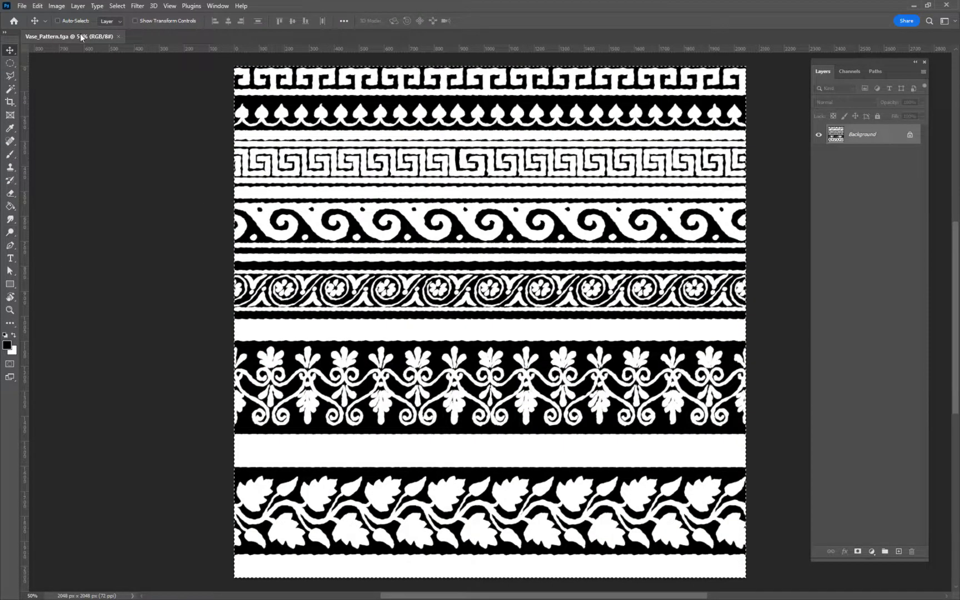
pyautogui.click(22, 6)
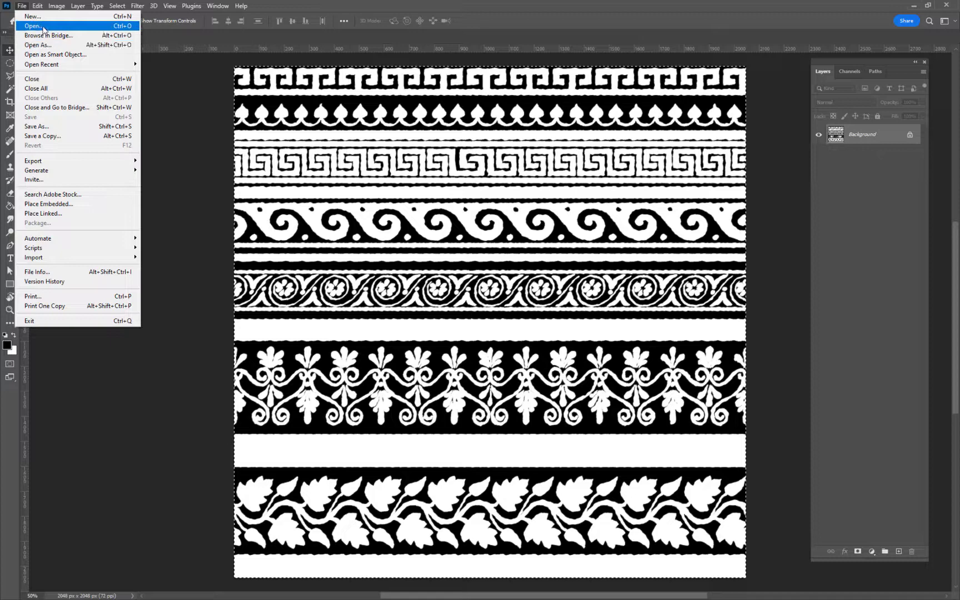
pyautogui.click(44, 27)
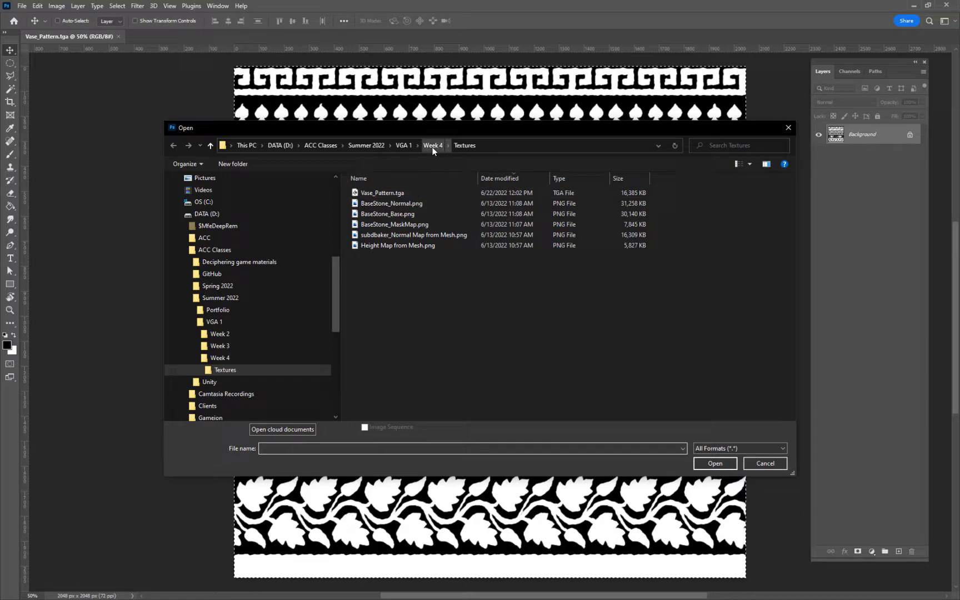
pyautogui.doubleClick(413, 223)
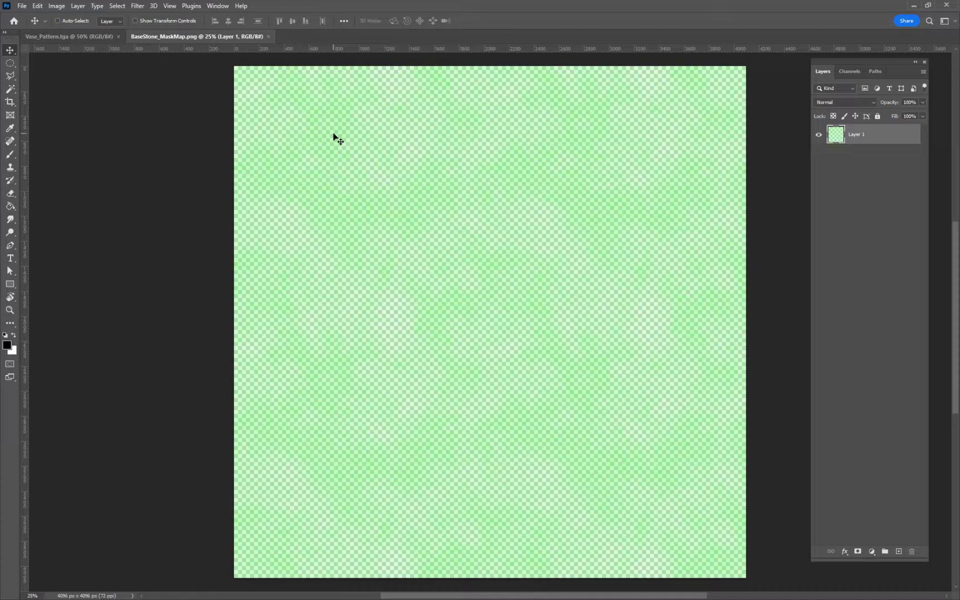
# Step: On Vase_Pattern.tga, view the Alpha 1 channel alone, then return to the RGB composite
pyautogui.click(853, 73)
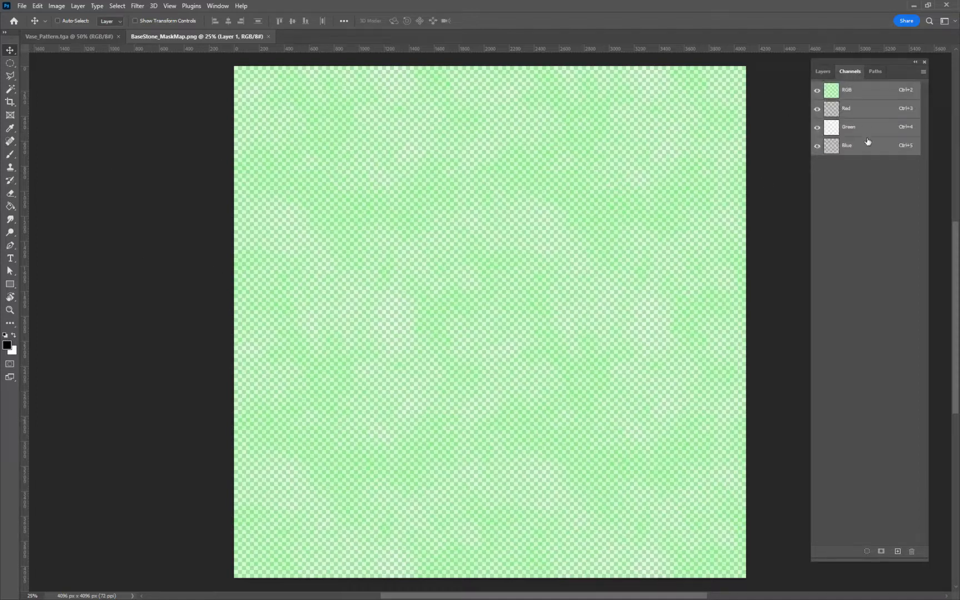
pyautogui.click(63, 39)
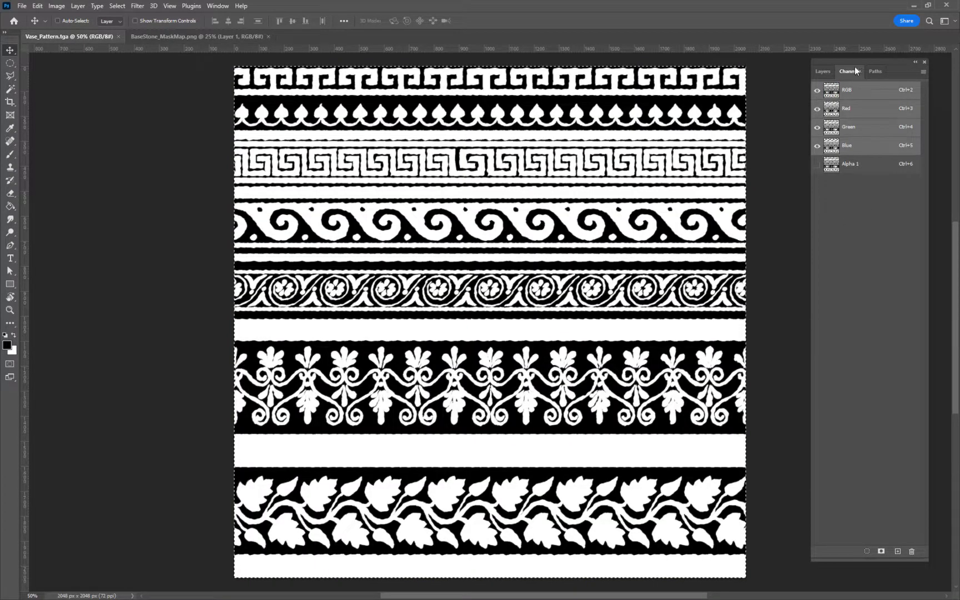
pyautogui.click(856, 171)
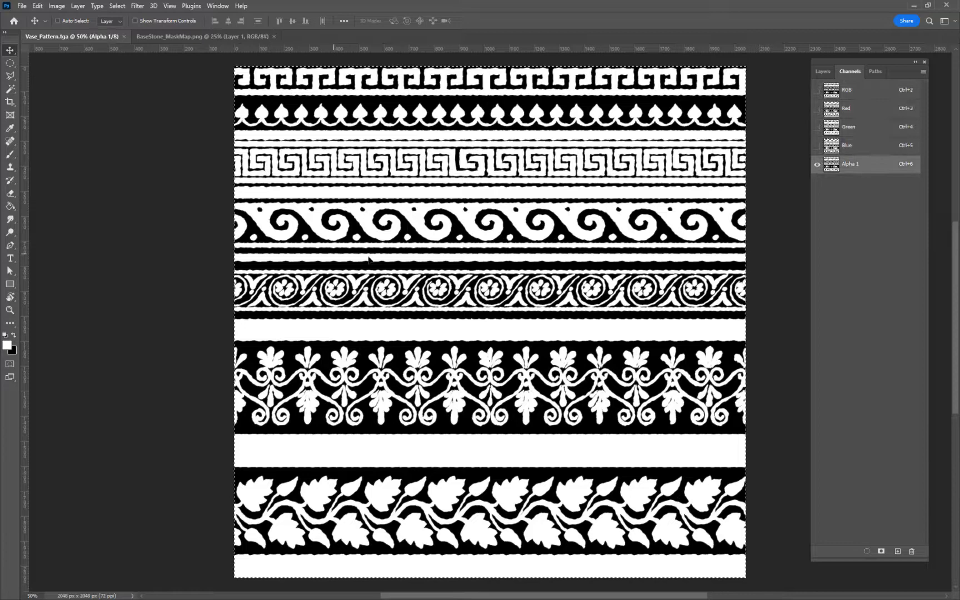
pyautogui.click(852, 91)
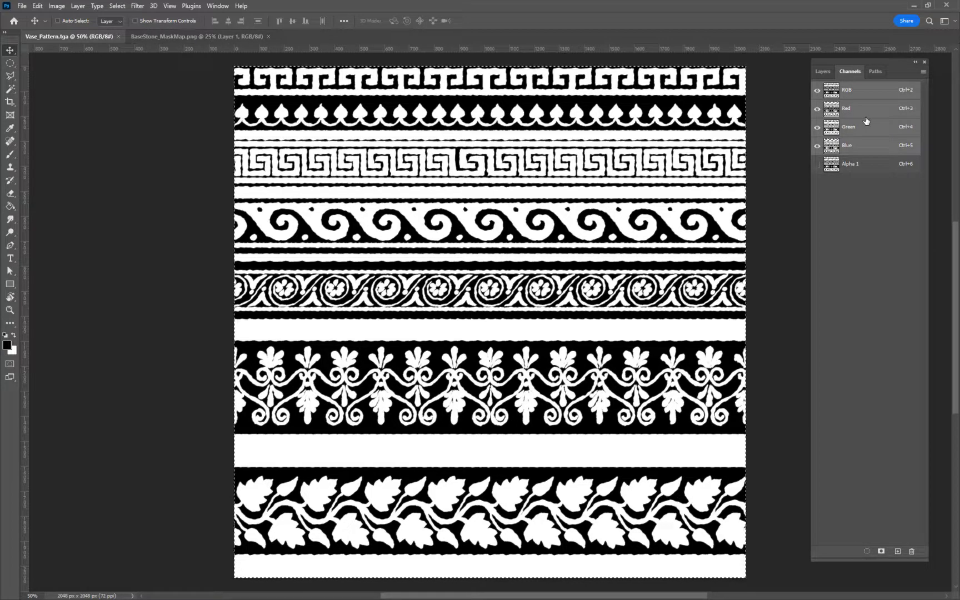
# Step: Fill Vase_Pattern.tga's colour channels with black using the Fill dialog
pyautogui.hotkey('shift', 'F5')
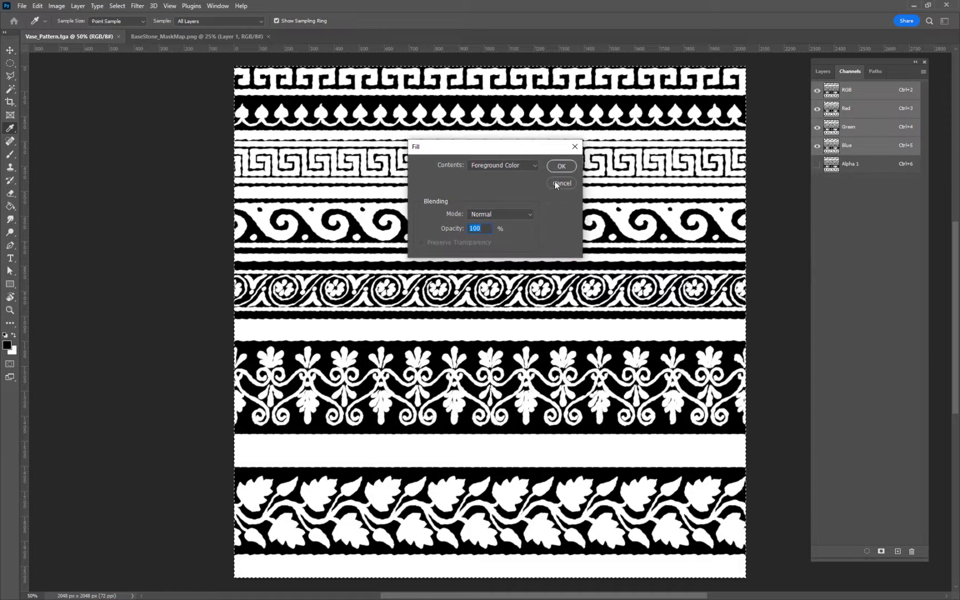
pyautogui.click(584, 193)
pyautogui.hotkey('shift', 'F5')
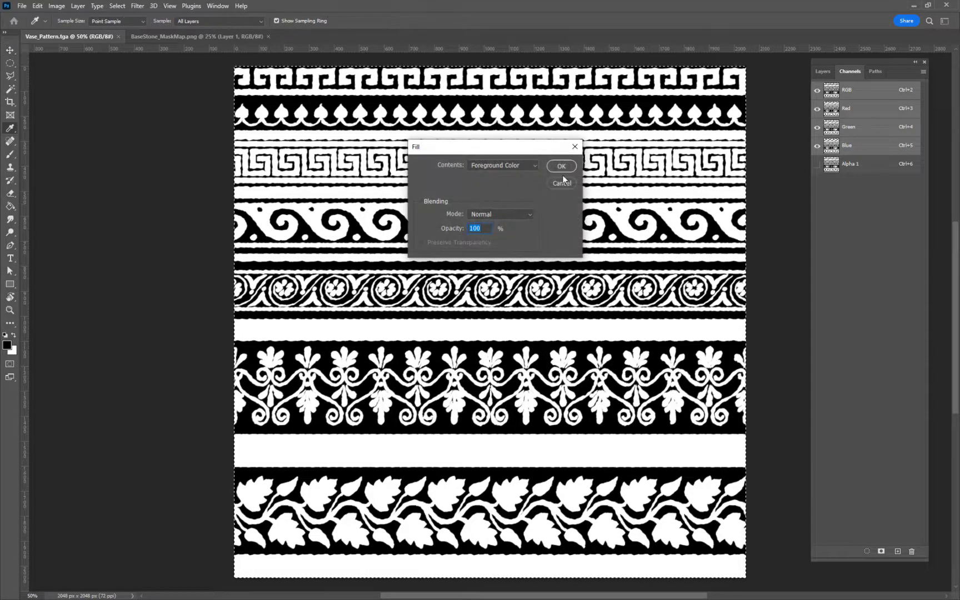
pyautogui.click(562, 162)
# Step: Compare Alpha 1 with RGB, undo the black fill, and switch to BaseStone_MaskMap.png
pyautogui.click(870, 163)
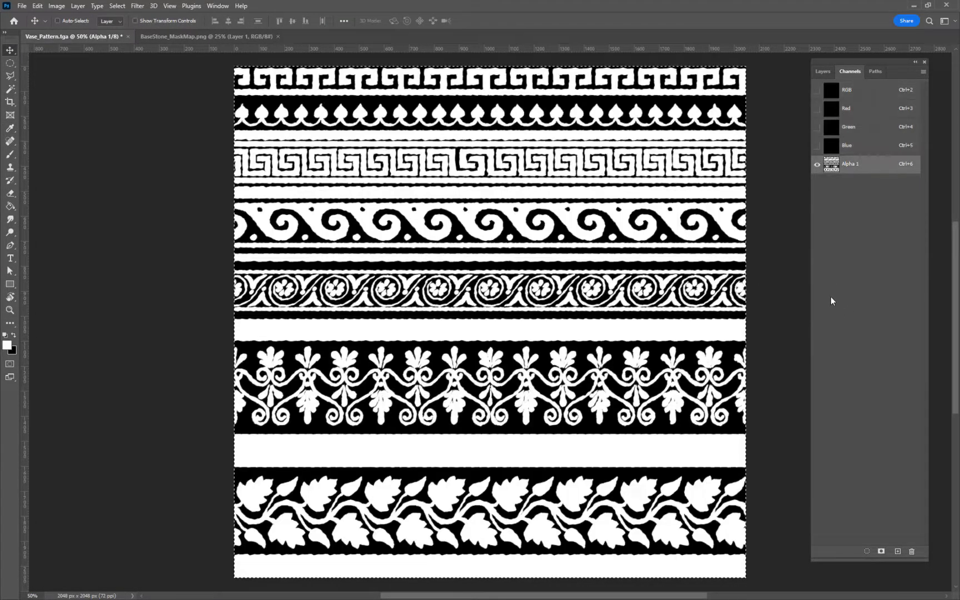
pyautogui.click(855, 92)
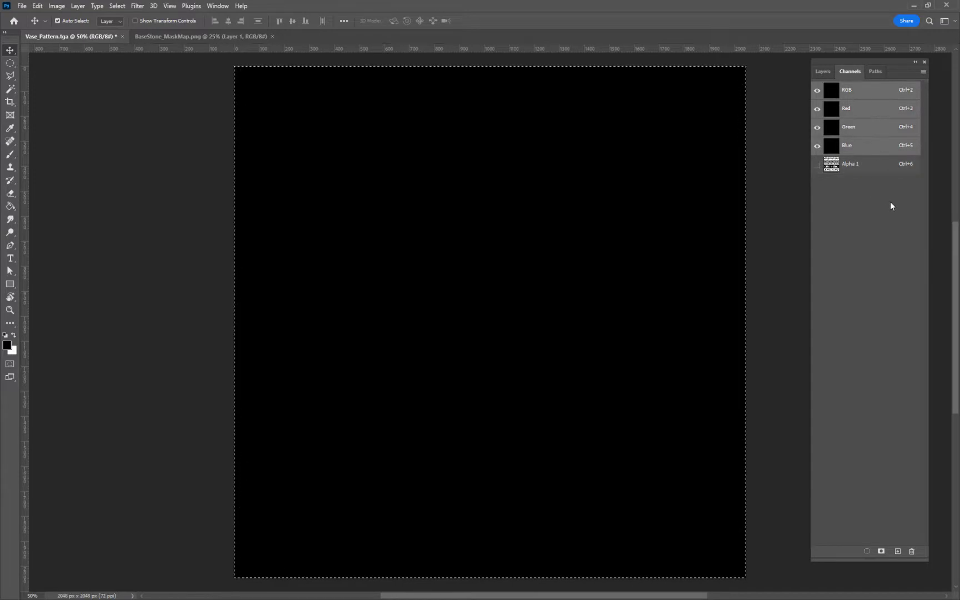
pyautogui.hotkey('ctrl', 'v')
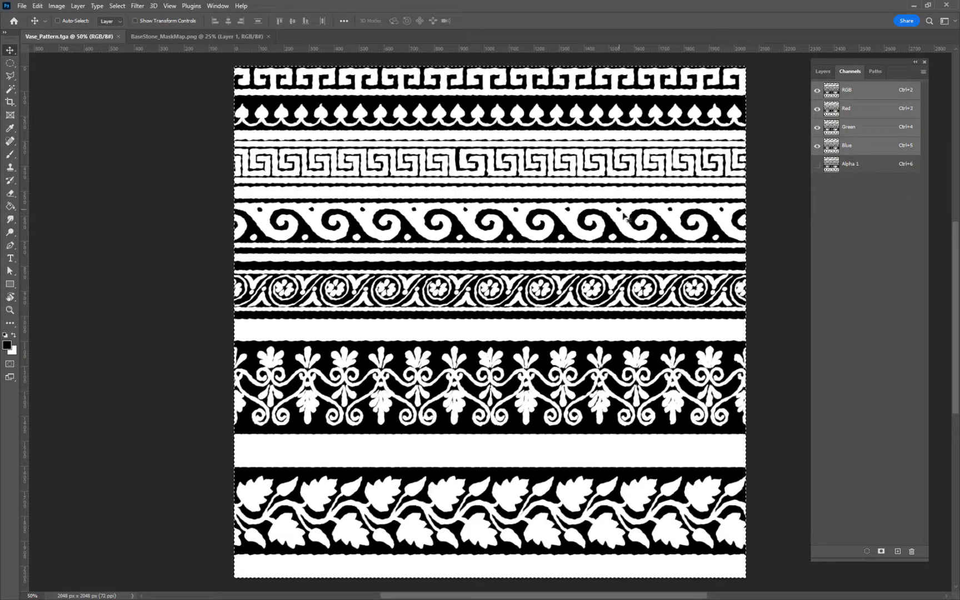
pyautogui.click(178, 36)
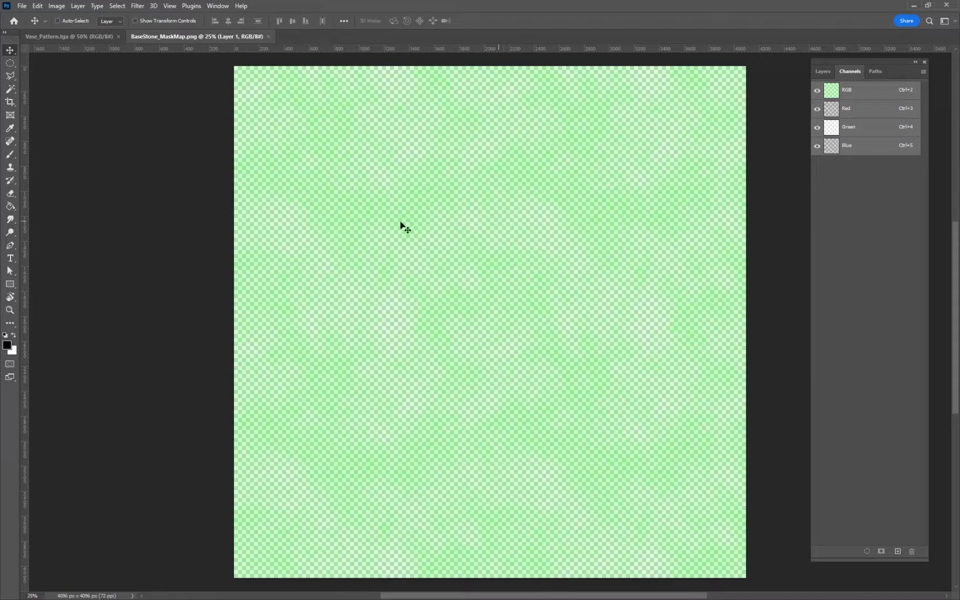
# Step: Add a layer mask to Layer 1 from its transparency
pyautogui.click(77, 5)
pyautogui.moveTo(116, 164)
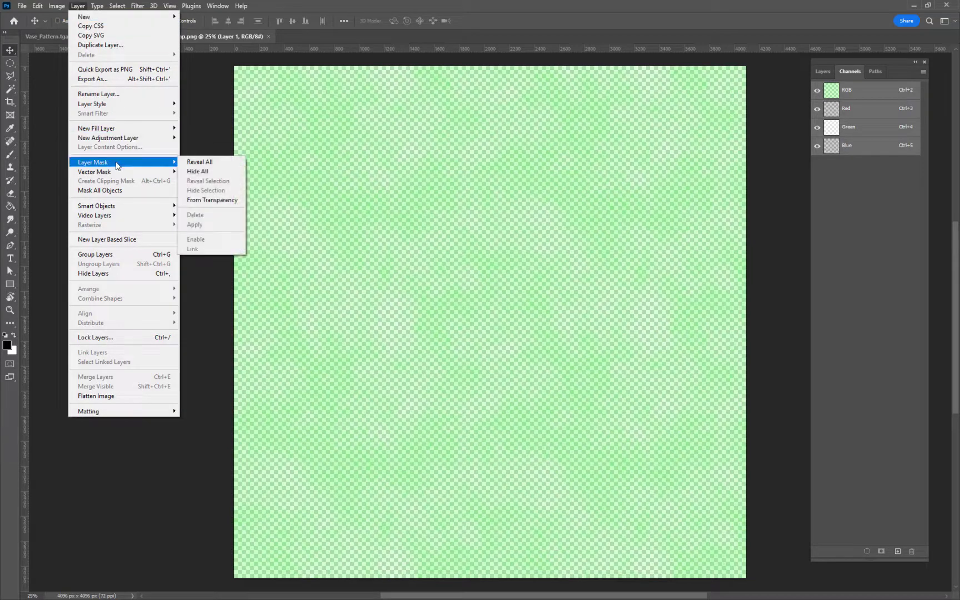
pyautogui.click(211, 200)
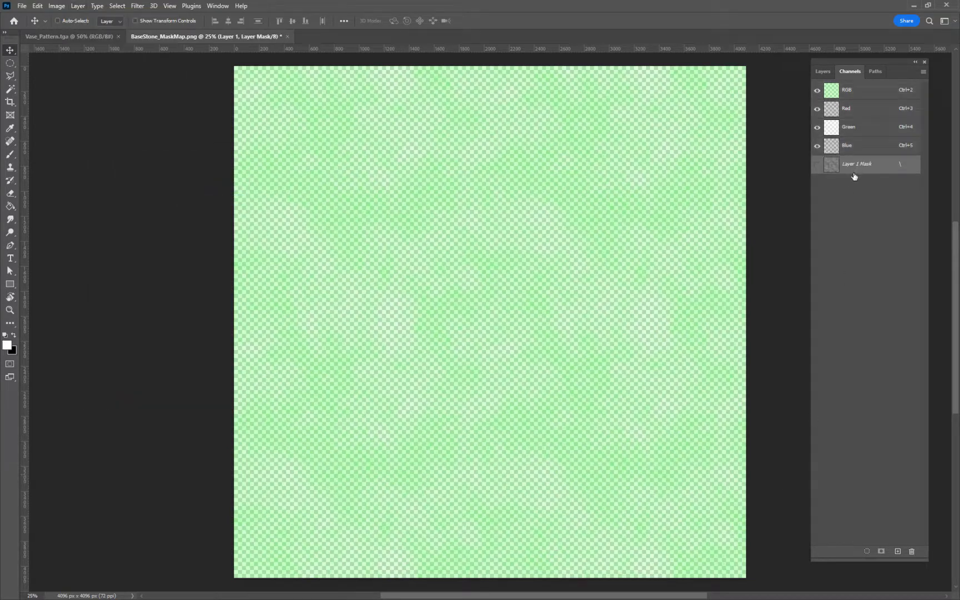
# Step: Display Layer 1's grey mask on its own and select the entire canvas
pyautogui.click(822, 71)
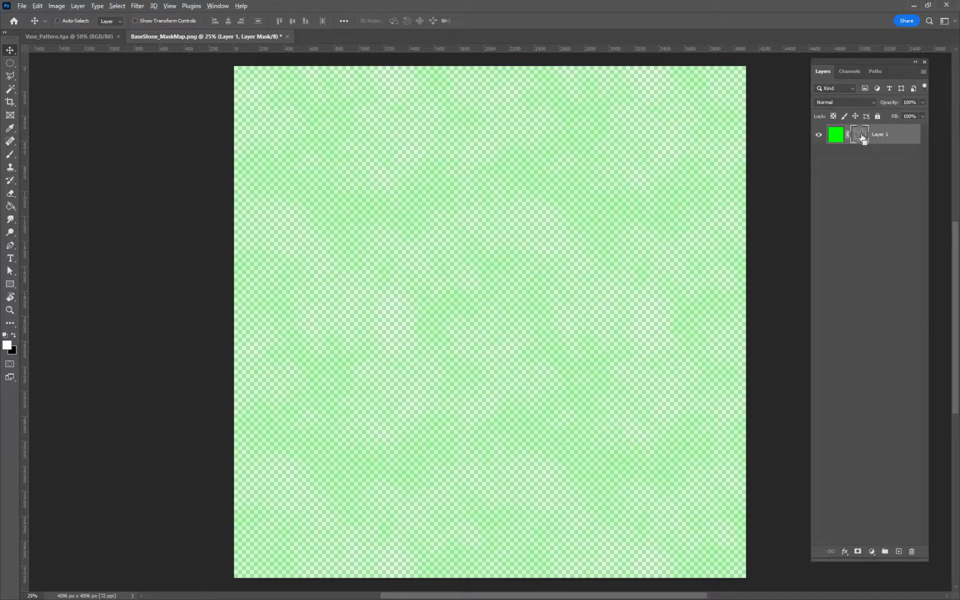
pyautogui.keyDown('alt'); pyautogui.click(861, 138); pyautogui.keyUp('alt')
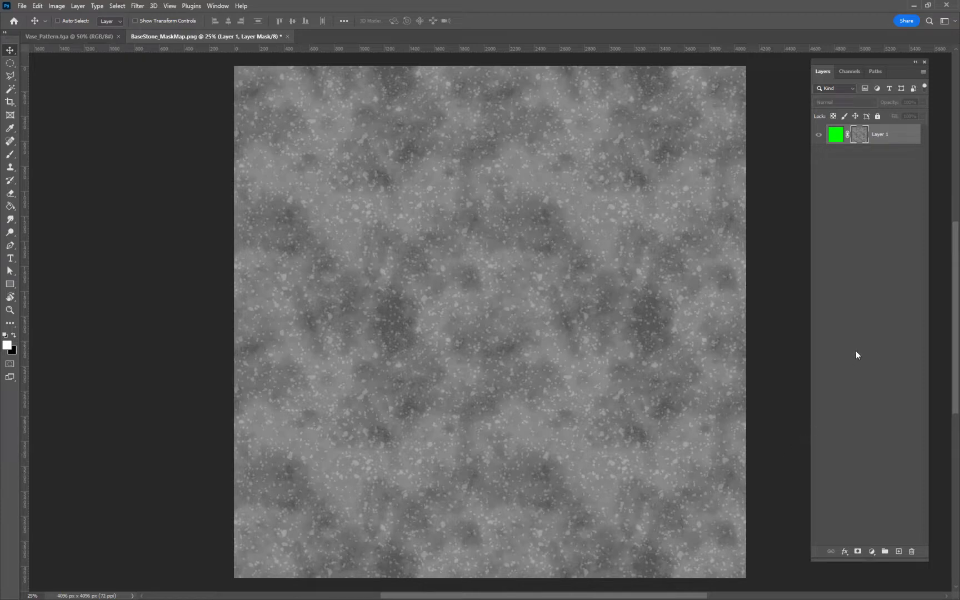
pyautogui.press('ctrl')
pyautogui.hotkey('ctrl', 'a')
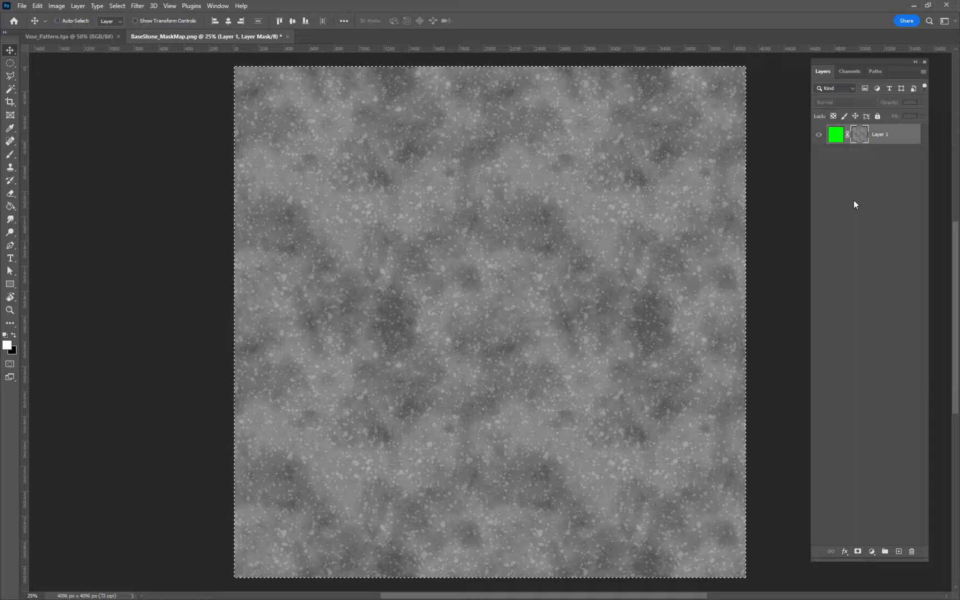
# Step: Paste the grey stone mask into a new Layer 2, hide it, and reselect Layer 1
pyautogui.click(835, 134)
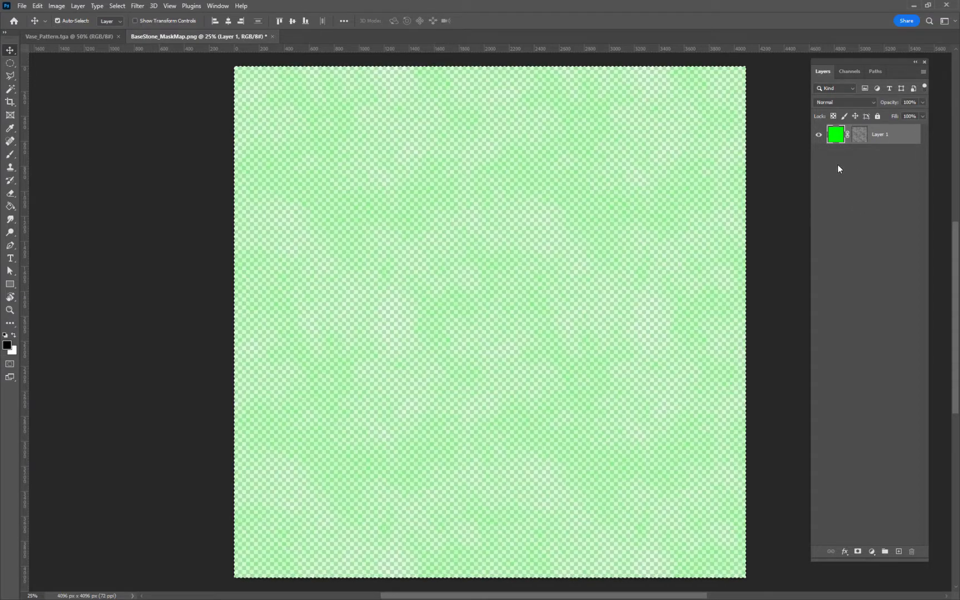
pyautogui.hotkey('ctrl', 'shift', 'alt', 'n')
pyautogui.hotkey('ctrl', 'v')
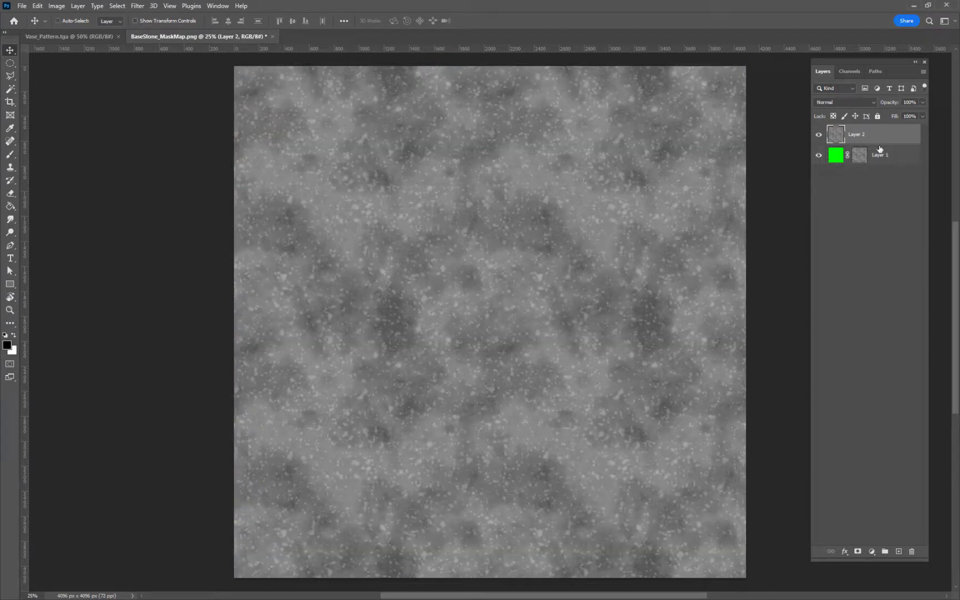
pyautogui.click(818, 135)
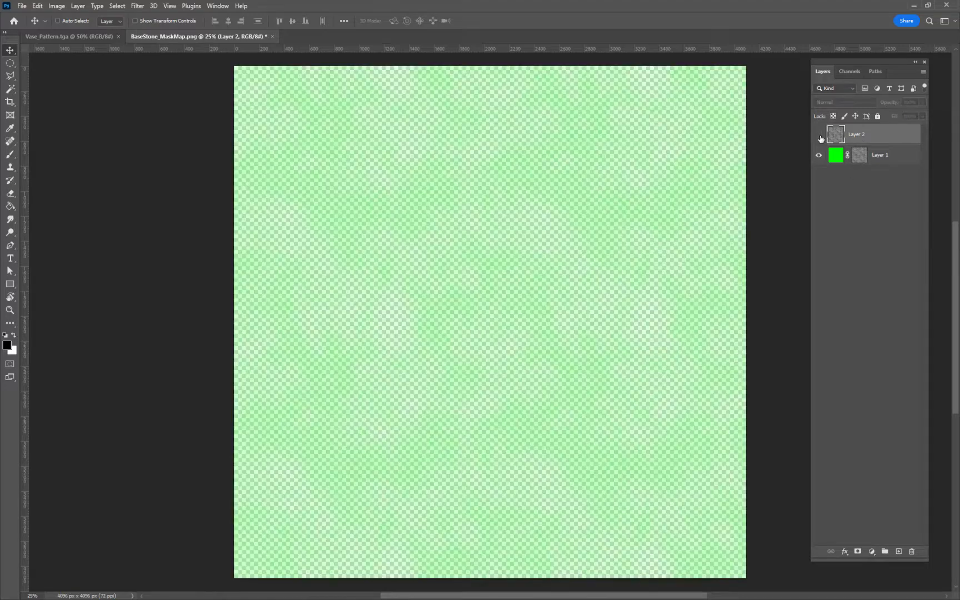
pyautogui.click(836, 156)
# Step: Delete Layer 1's mask and inspect the Red, Green and Blue channels individually
pyautogui.click(866, 161)
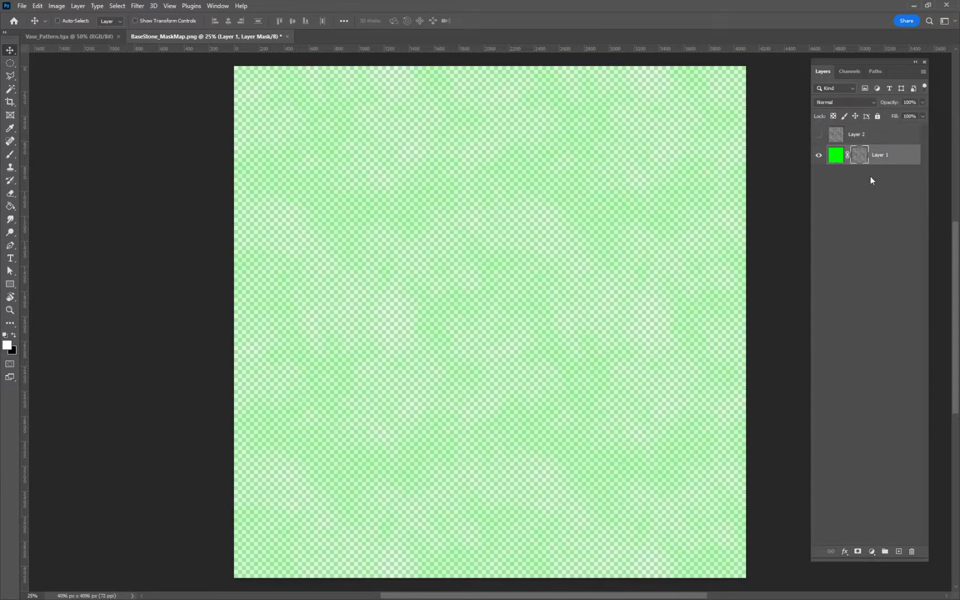
pyautogui.rightClick(860, 158)
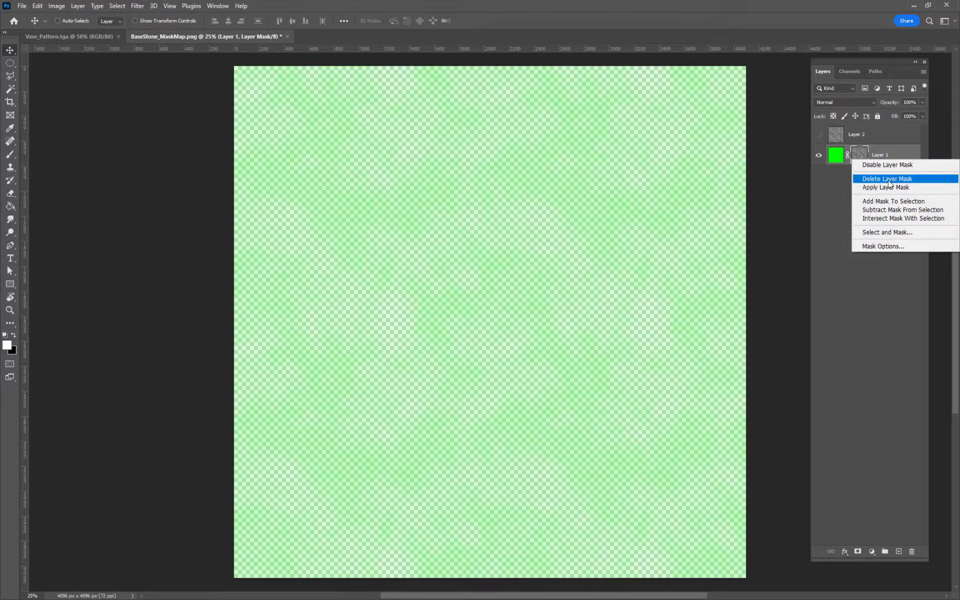
pyautogui.click(887, 178)
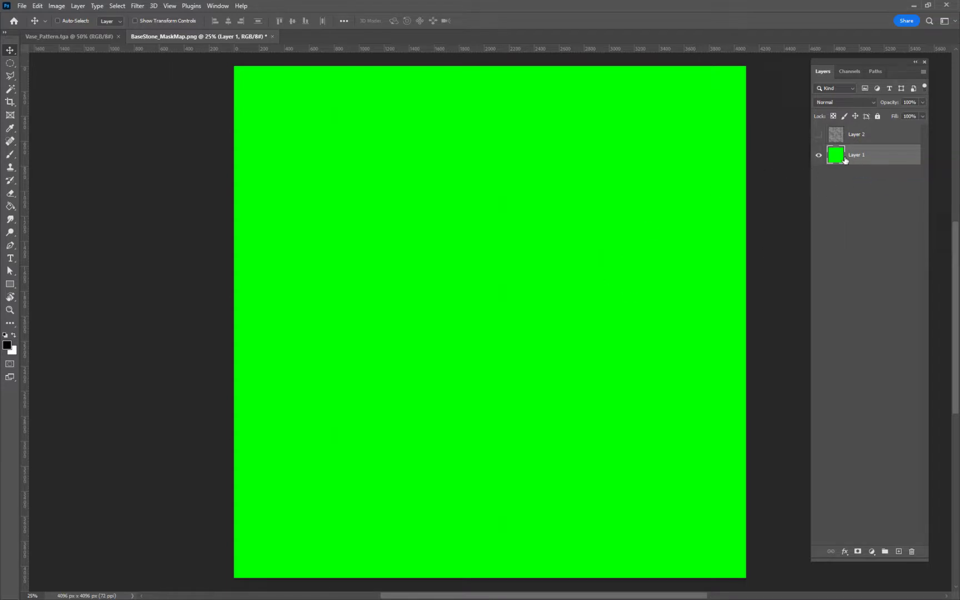
pyautogui.click(850, 72)
pyautogui.click(855, 110)
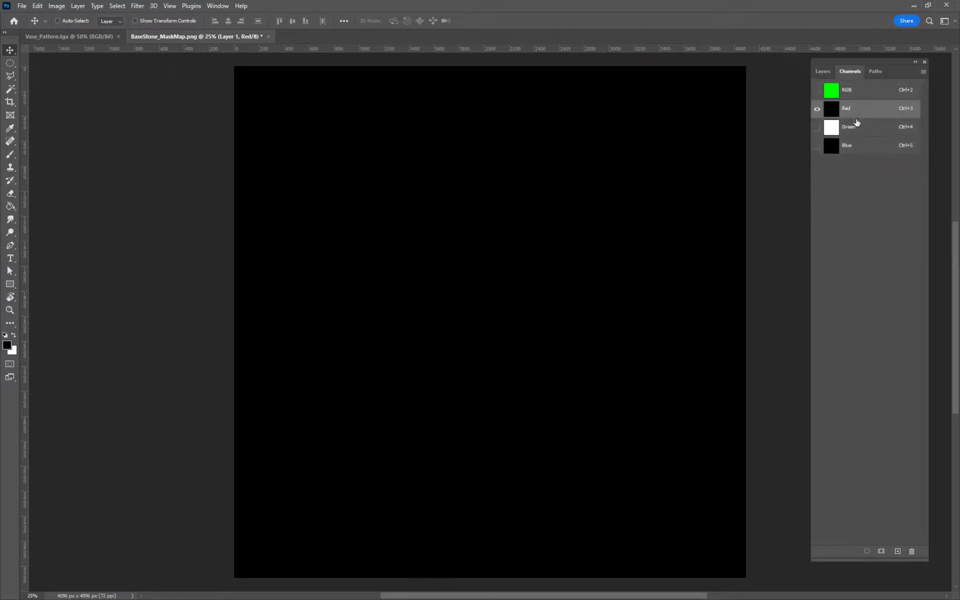
pyautogui.click(856, 131)
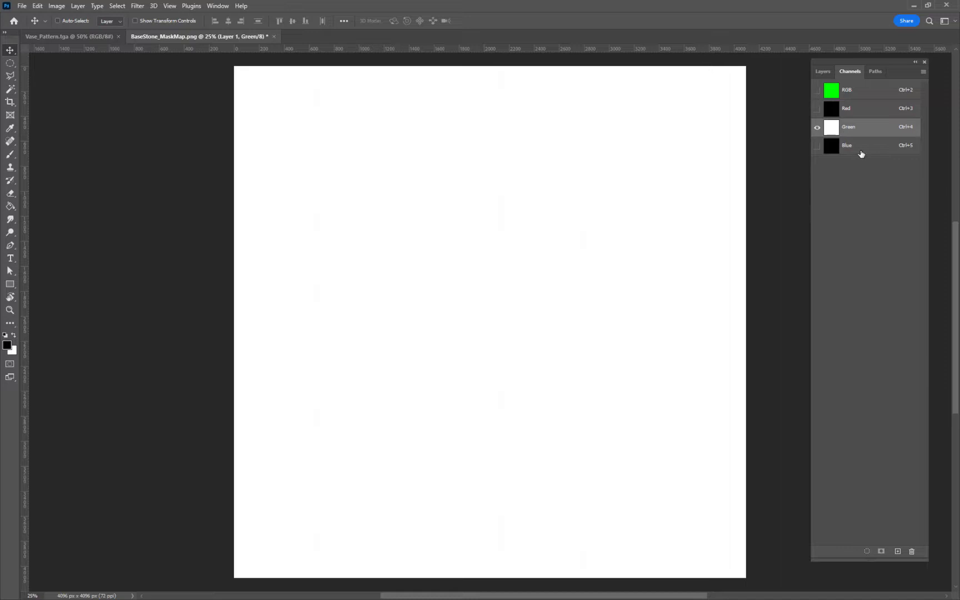
pyautogui.click(859, 150)
pyautogui.click(854, 92)
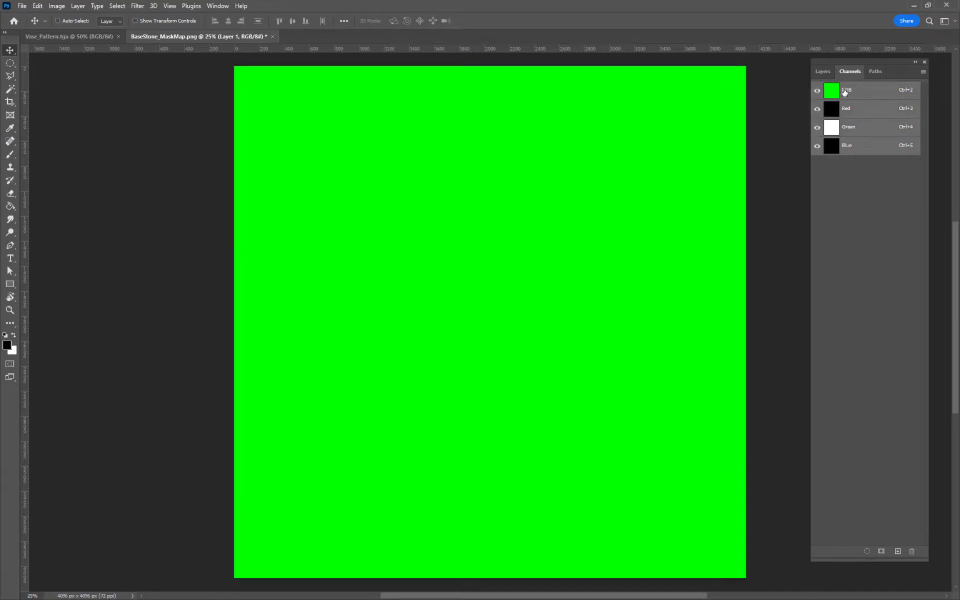
# Step: Apply Layer 1's mask permanently, then undo the apply
pyautogui.click(821, 71)
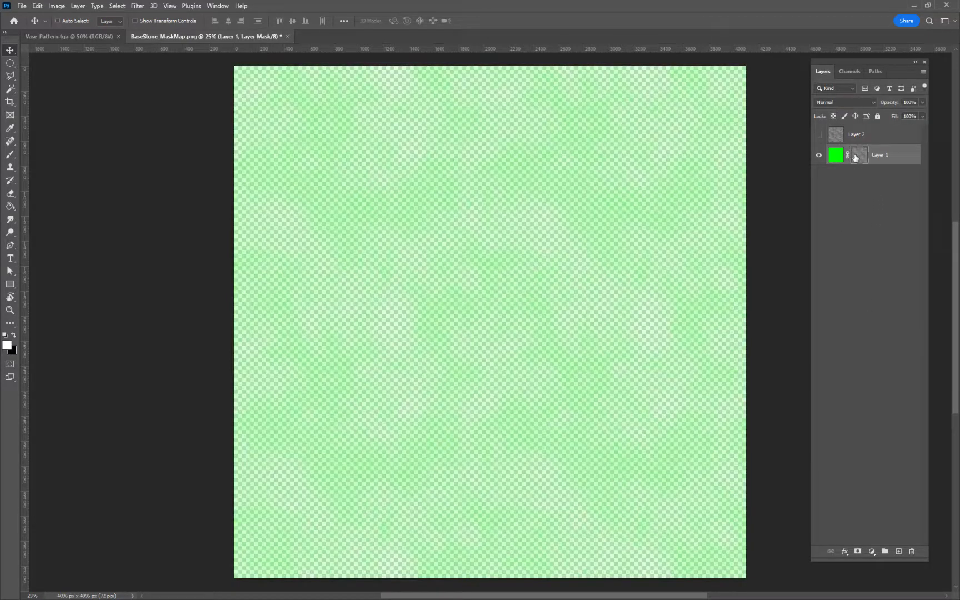
pyautogui.rightClick(860, 160)
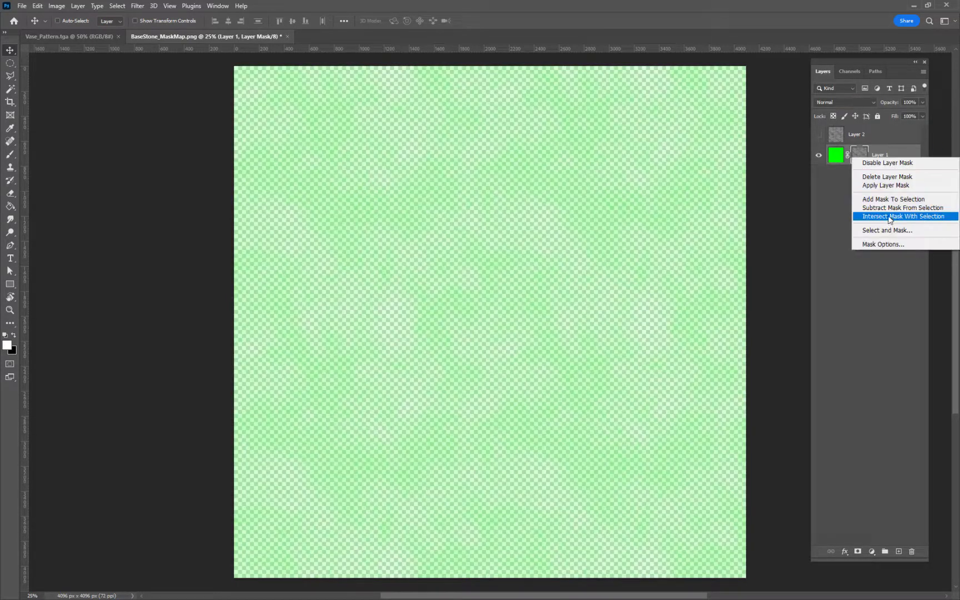
pyautogui.click(891, 186)
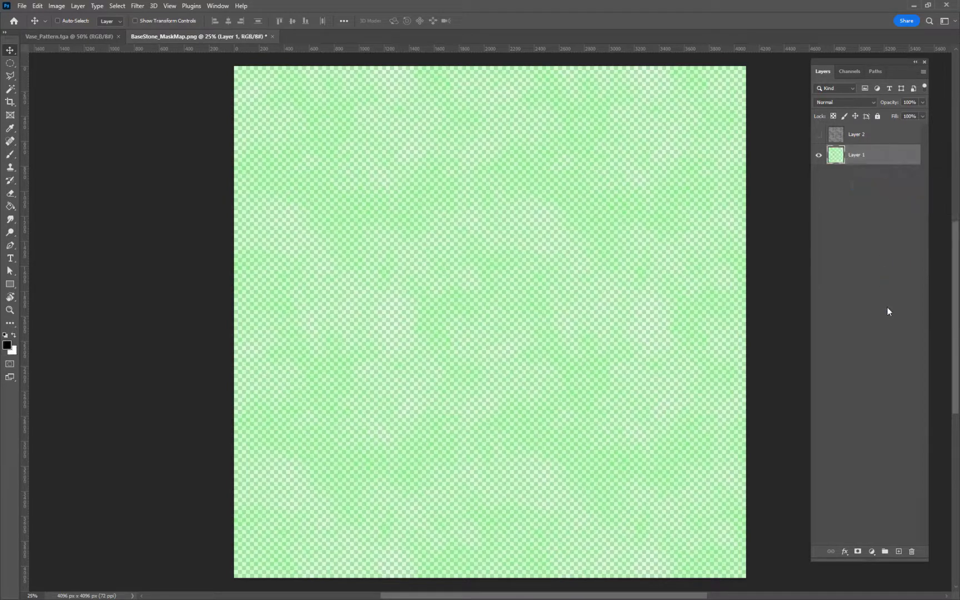
pyautogui.rightClick(857, 146)
pyautogui.press('Escape')
pyautogui.hotkey('ctrl', 'z')
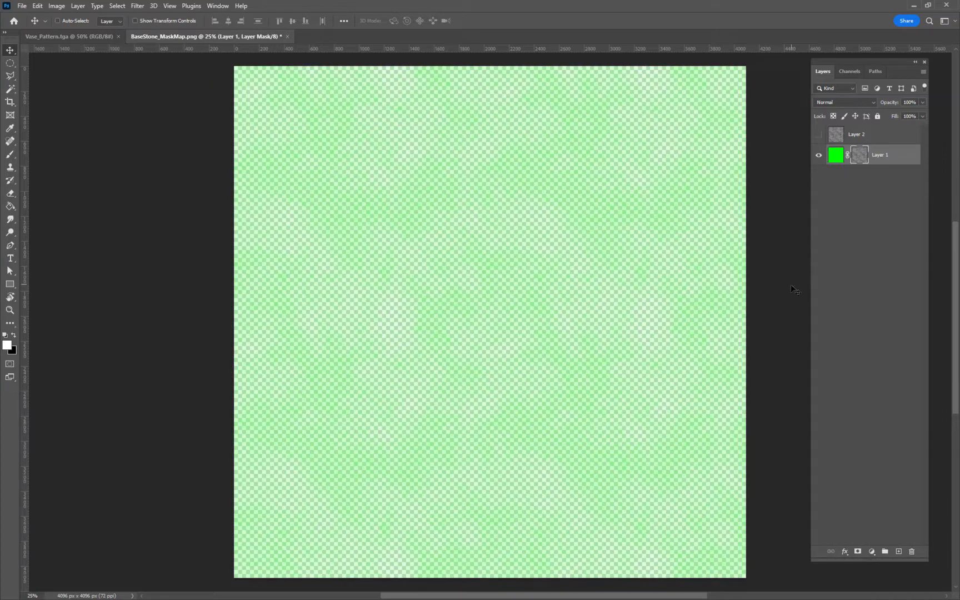
# Step: Check the Layer 1 Mask channel, cancel deleting Layer 1, and delete only its layer mask
pyautogui.click(849, 71)
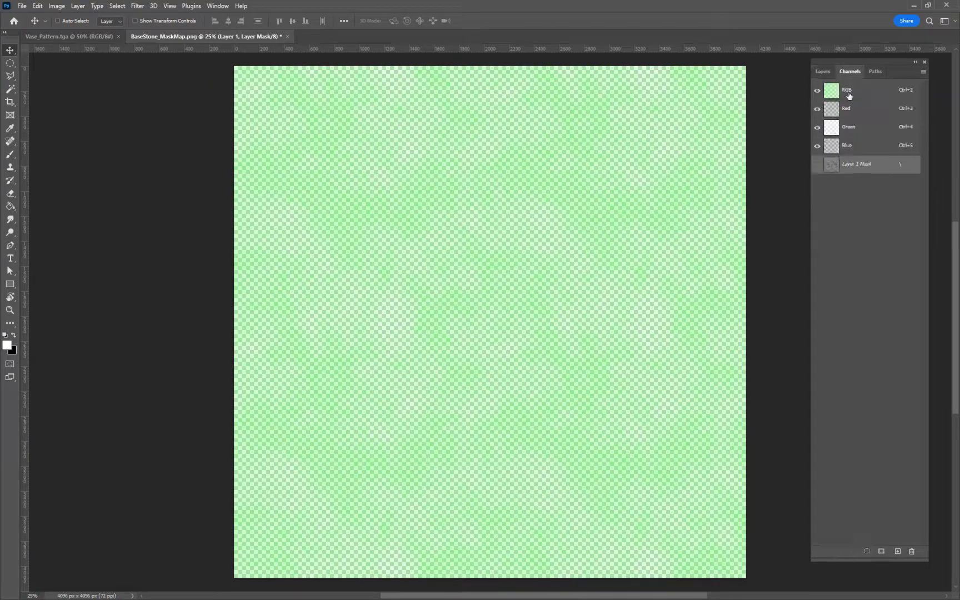
pyautogui.click(819, 73)
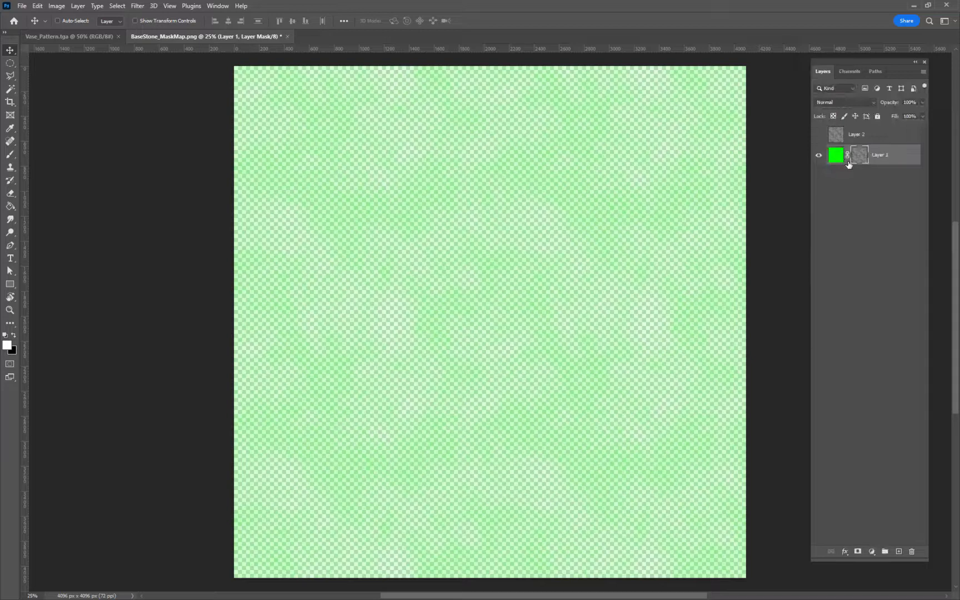
pyautogui.rightClick(876, 151)
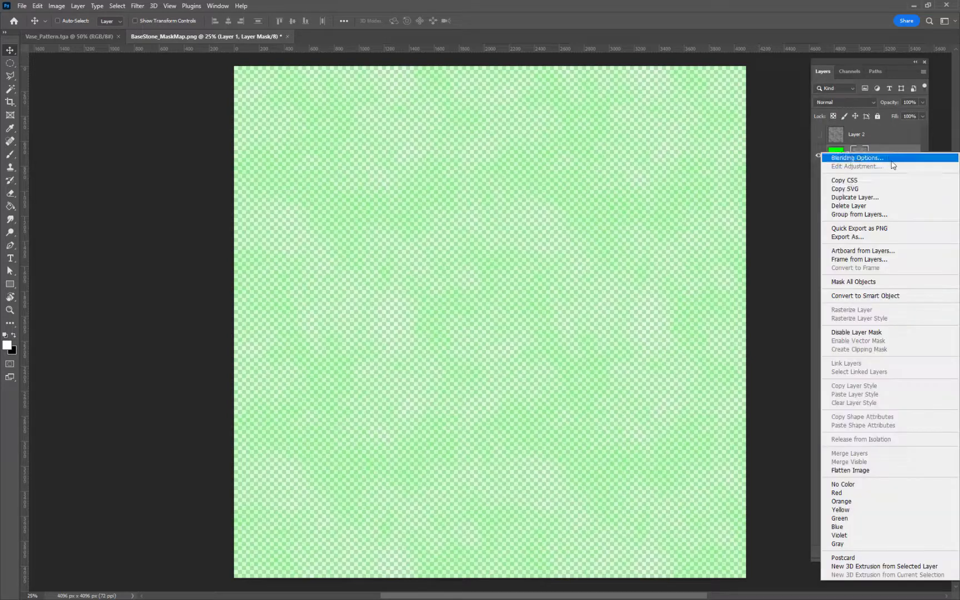
pyautogui.click(860, 206)
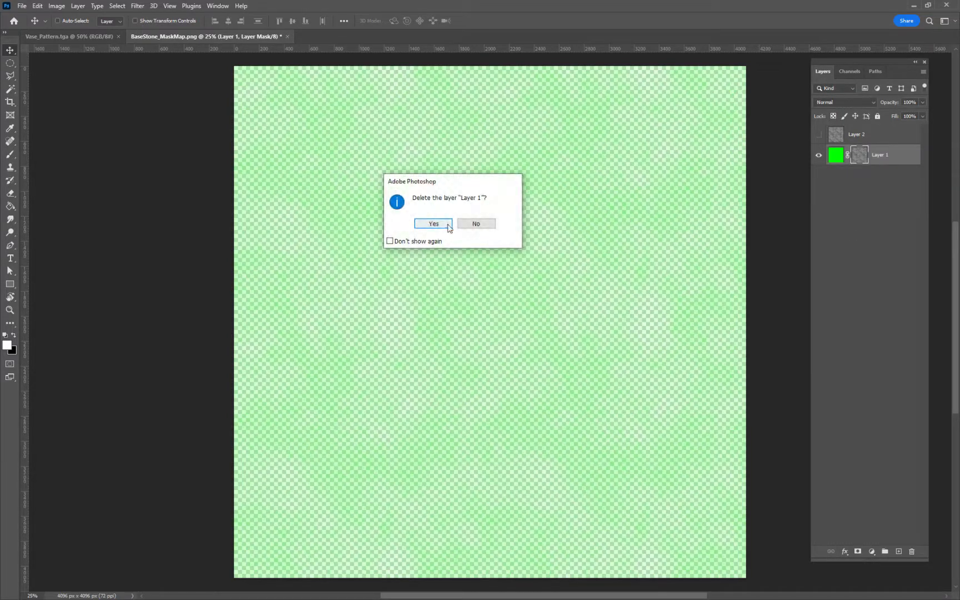
pyautogui.press('Escape')
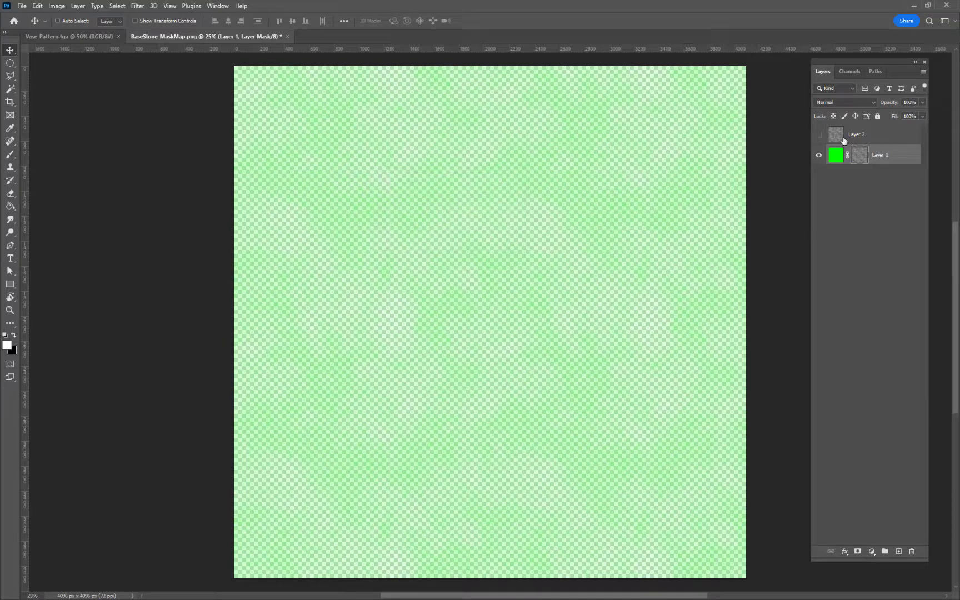
pyautogui.rightClick(861, 155)
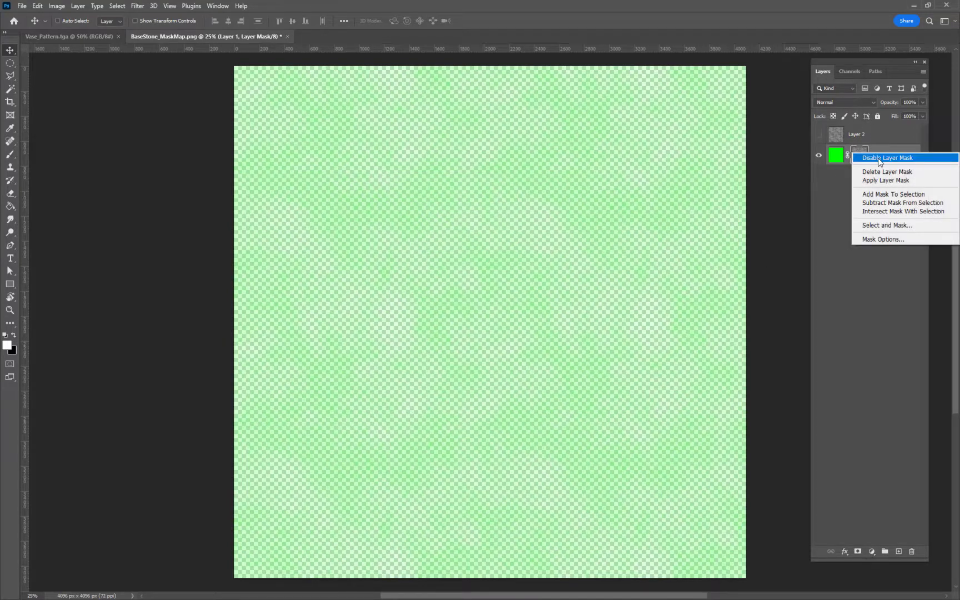
pyautogui.click(884, 171)
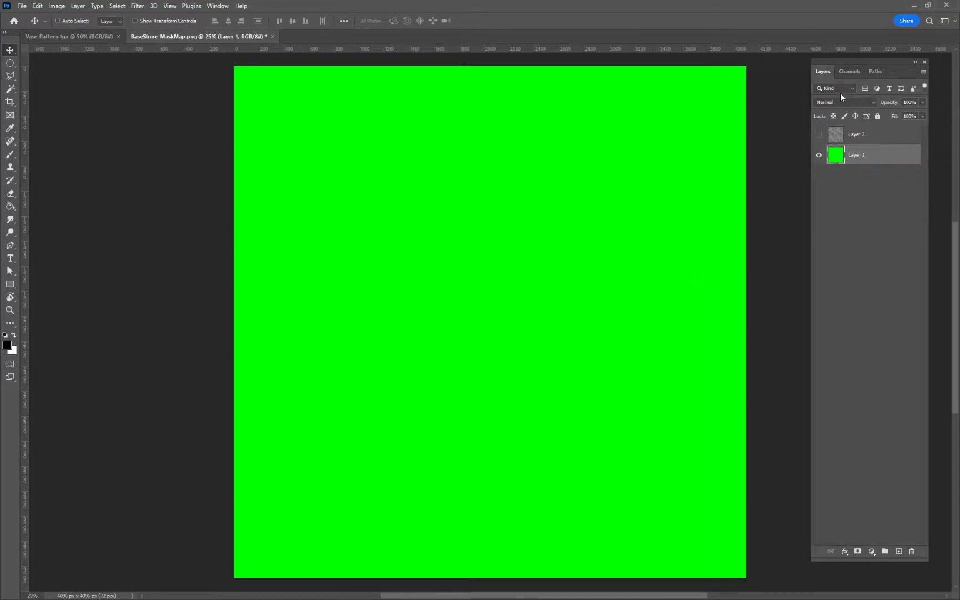
# Step: View the mask map's all-black Red channel, then switch to the Unity editor
pyautogui.click(849, 71)
pyautogui.click(856, 113)
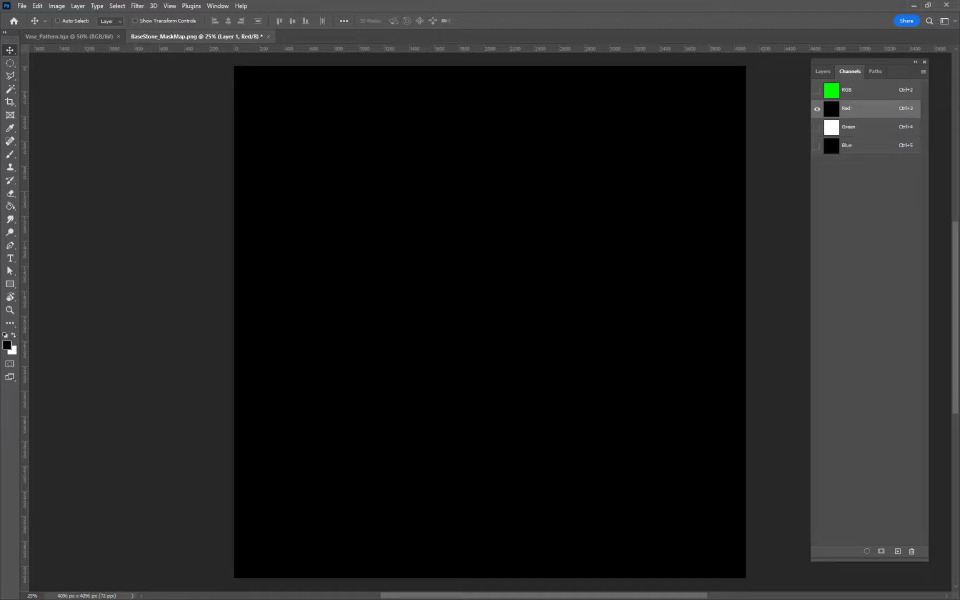
pyautogui.hotkey('alt', 'Tab')
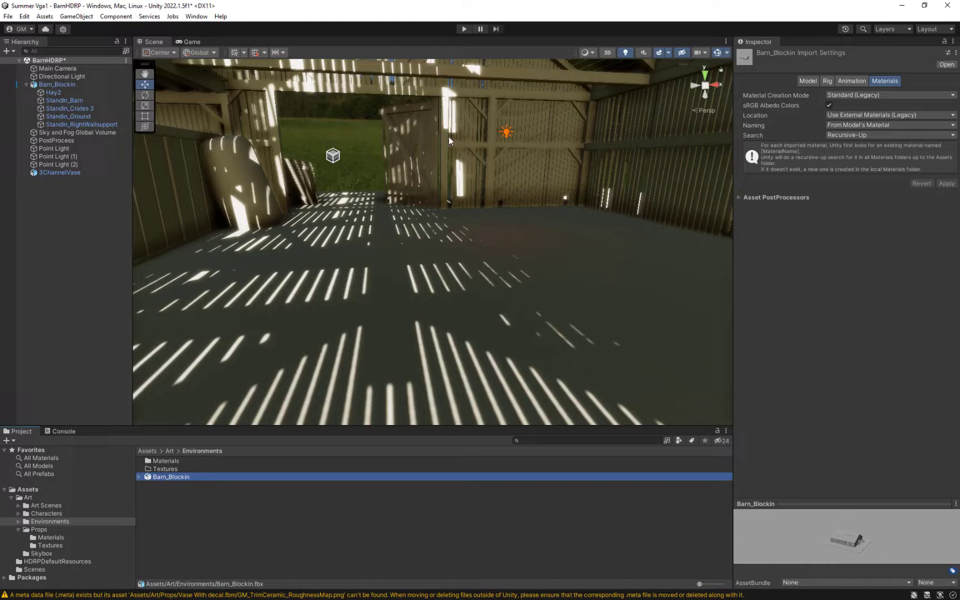
# Step: Select StandIn_Barn under Barn_Blockin and inspect its HDRP/Lit Mask Map input
pyautogui.click(475, 129)
pyautogui.click(492, 147)
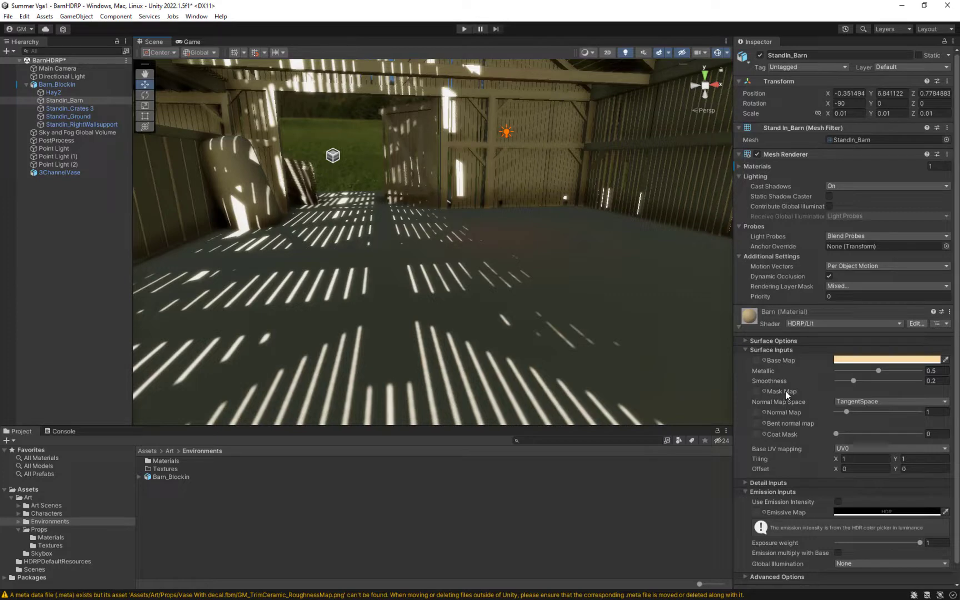
pyautogui.moveTo(784, 391)
# Step: Back in Photoshop, view the white Green channel, then the black Blue channel
pyautogui.click(902, 5)
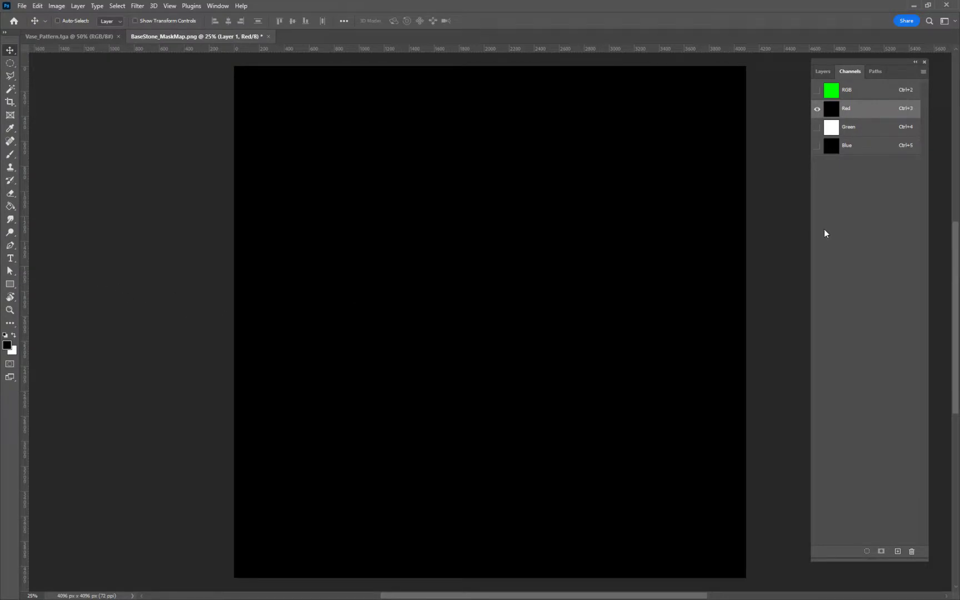
pyautogui.click(865, 131)
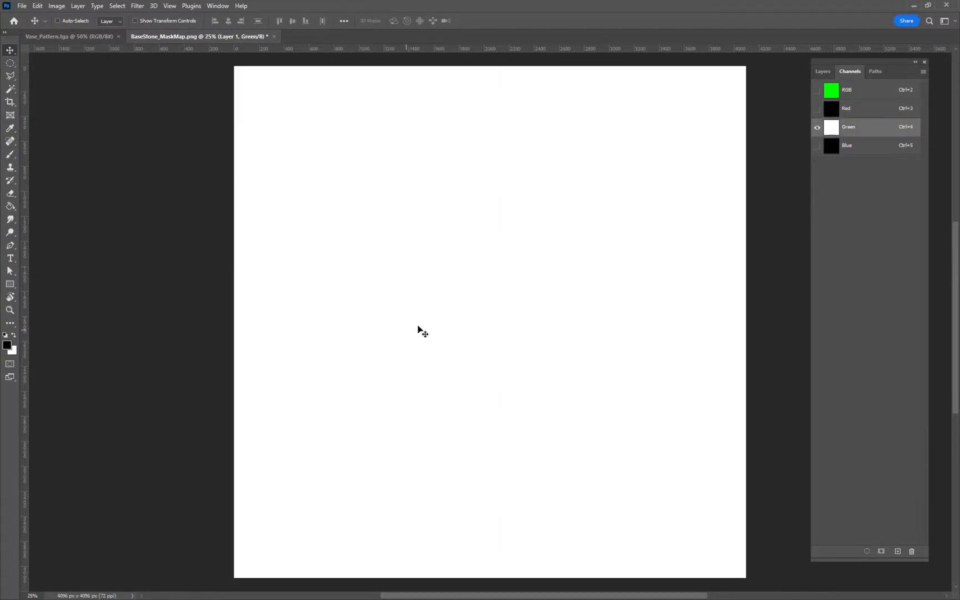
pyautogui.click(869, 146)
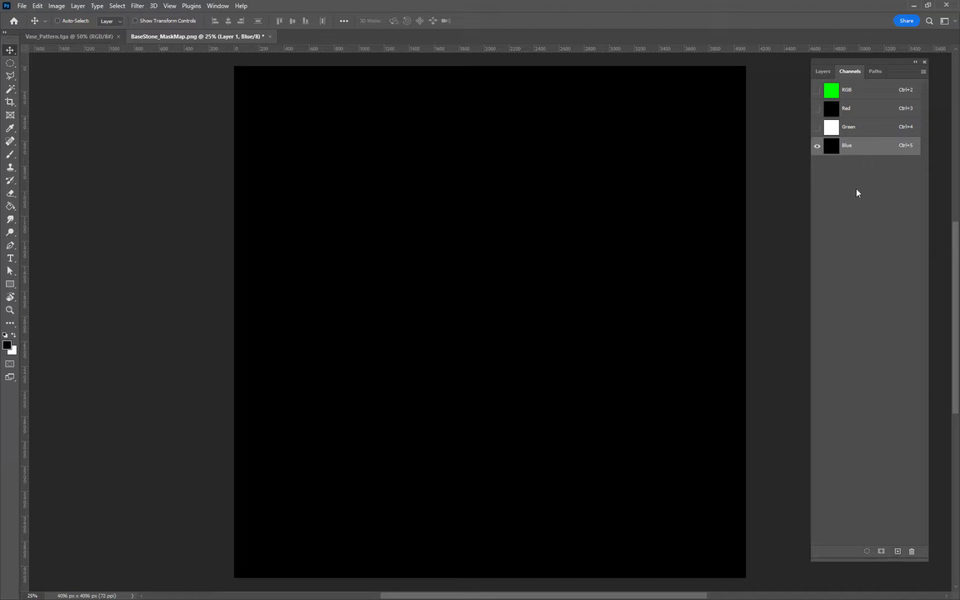
pyautogui.click(897, 551)
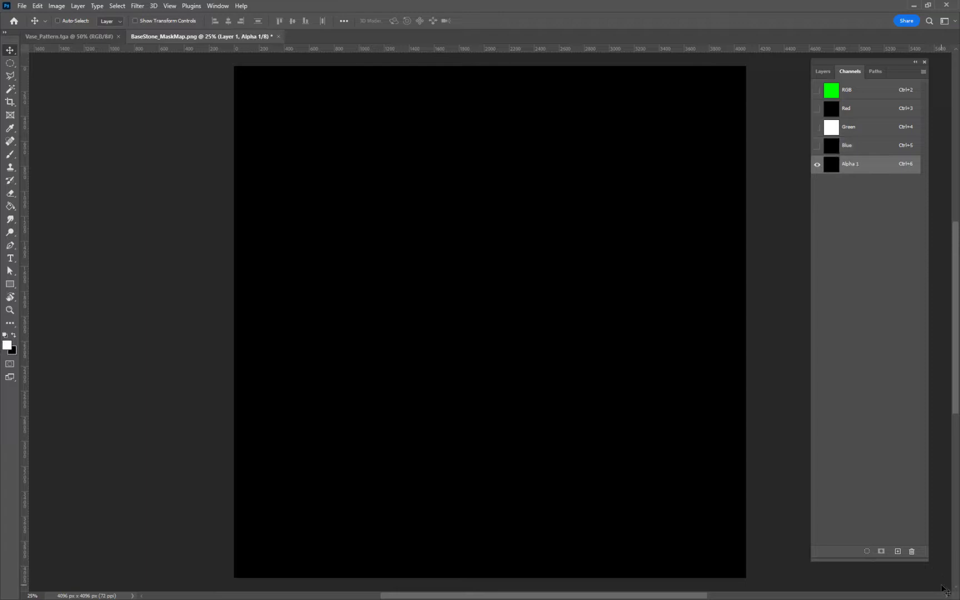
pyautogui.click(824, 72)
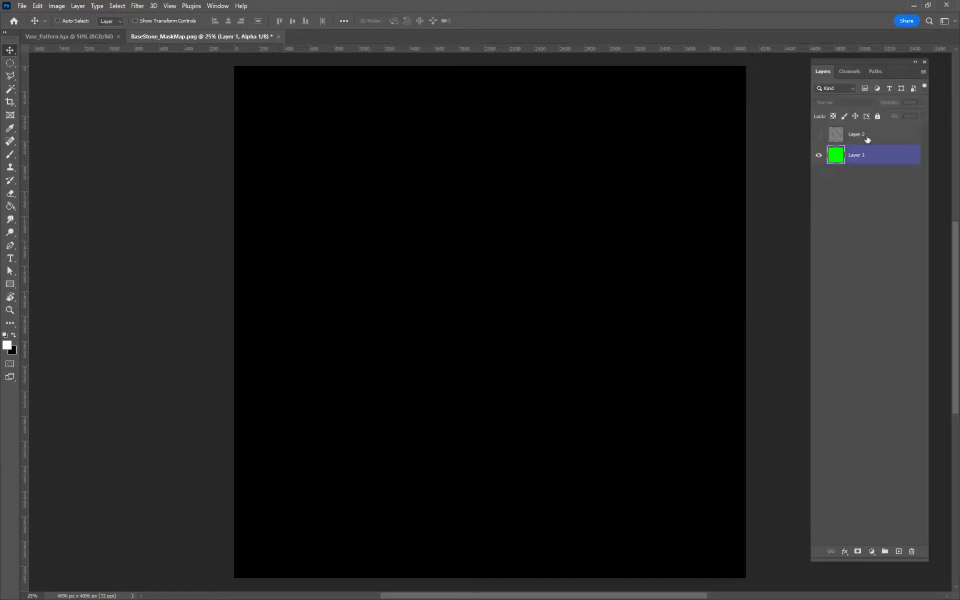
pyautogui.click(865, 137)
pyautogui.click(818, 134)
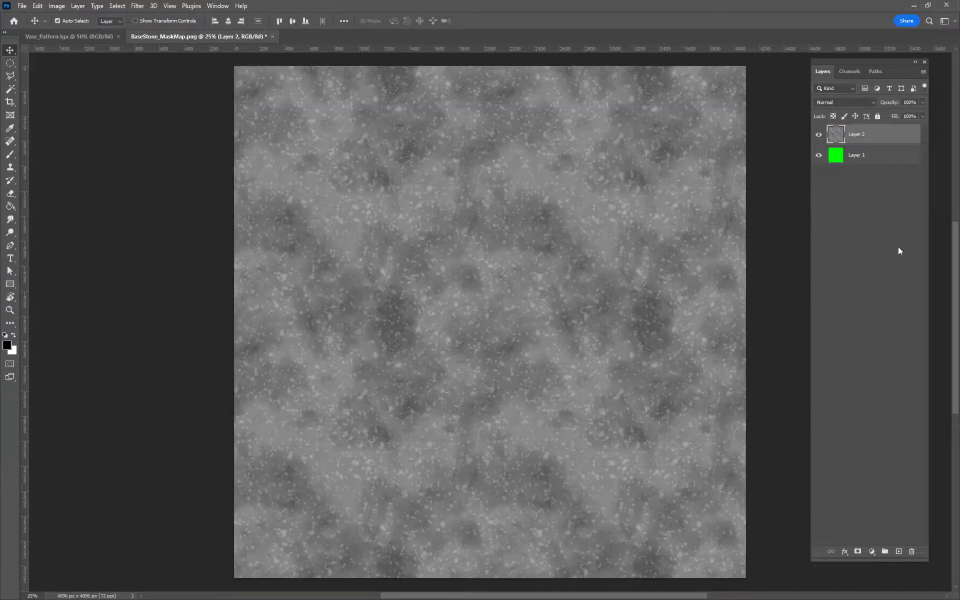
pyautogui.hotkey('ctrl', 'a')
pyautogui.moveTo(862, 139); pyautogui.dragTo(911, 552)
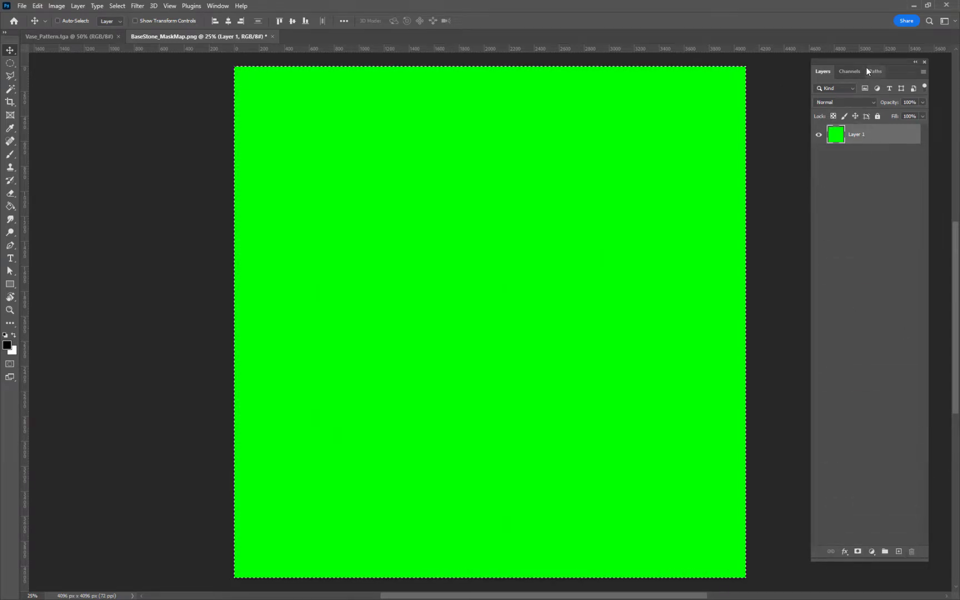
pyautogui.click(849, 71)
pyautogui.click(858, 165)
pyautogui.hotkey('ctrl', 'v')
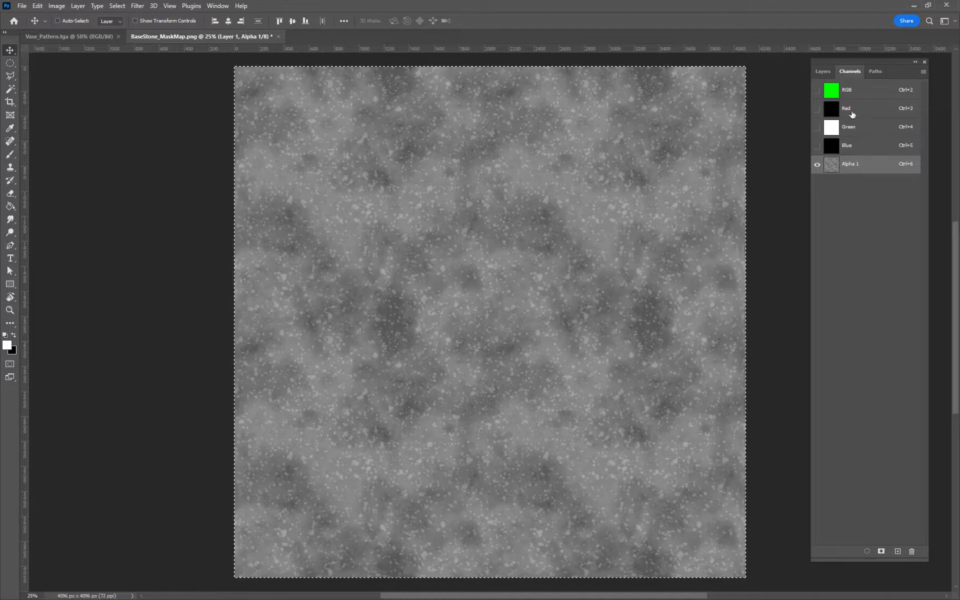
pyautogui.click(852, 110)
pyautogui.click(855, 128)
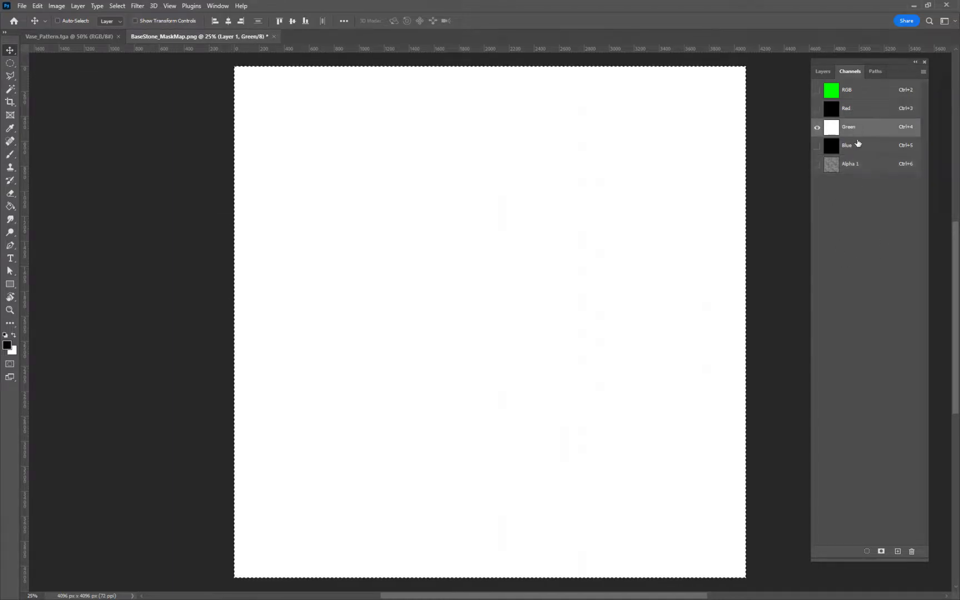
pyautogui.click(859, 146)
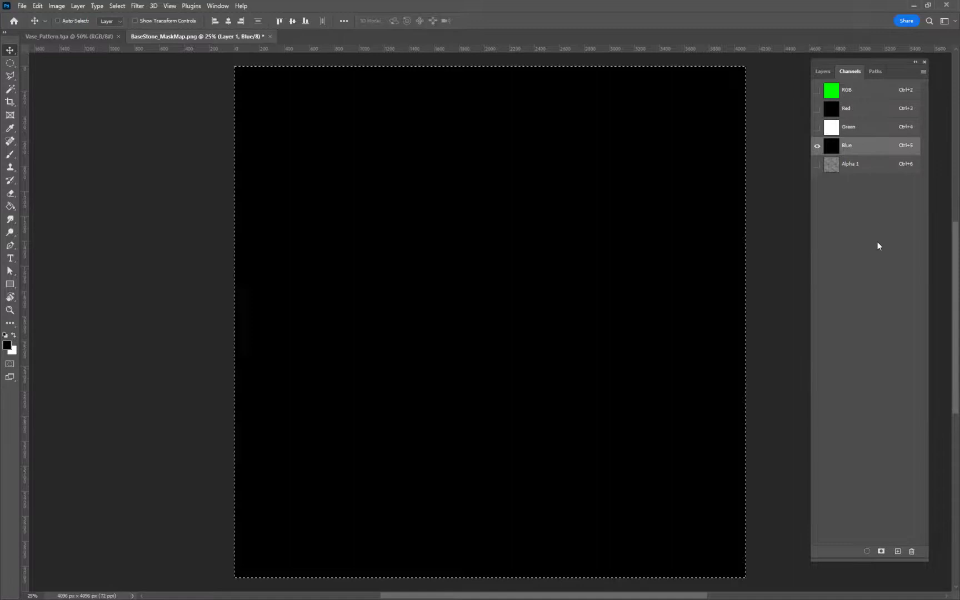
pyautogui.click(868, 164)
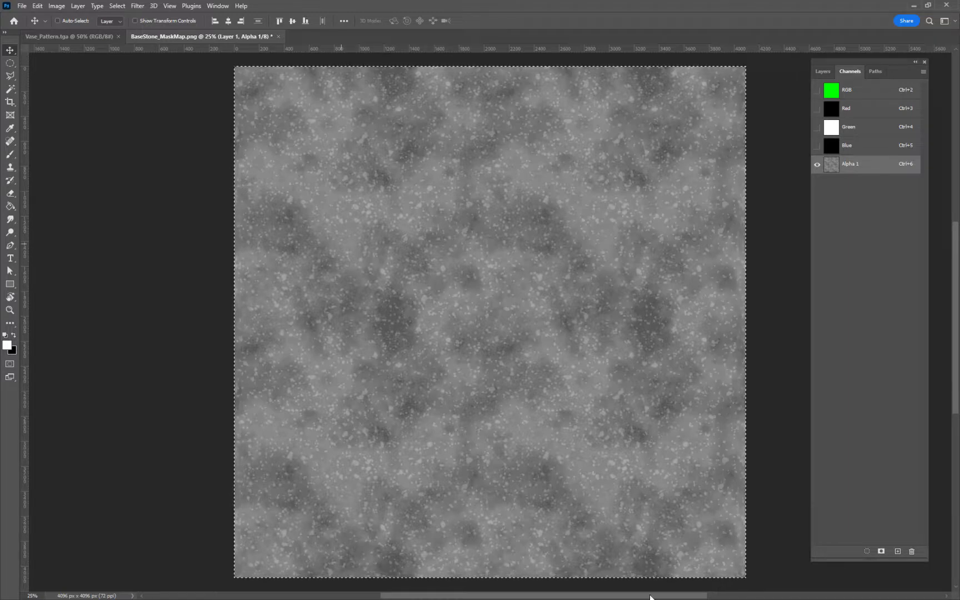
# Step: Open Basestone_ORM.png from the Week 3 > Class Textures folder
pyautogui.click(22, 7)
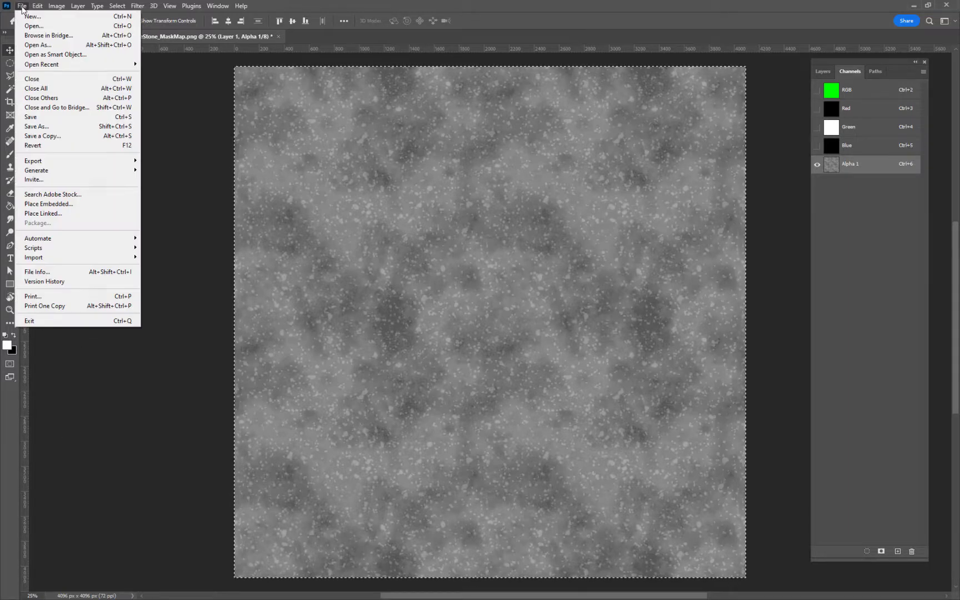
pyautogui.click(29, 26)
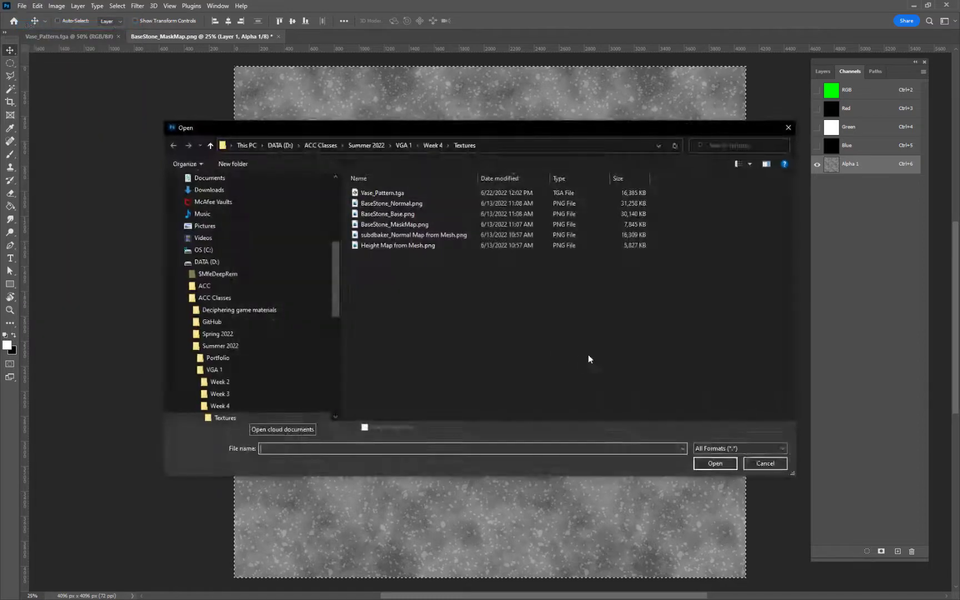
pyautogui.scroll(-2, 281, 360)
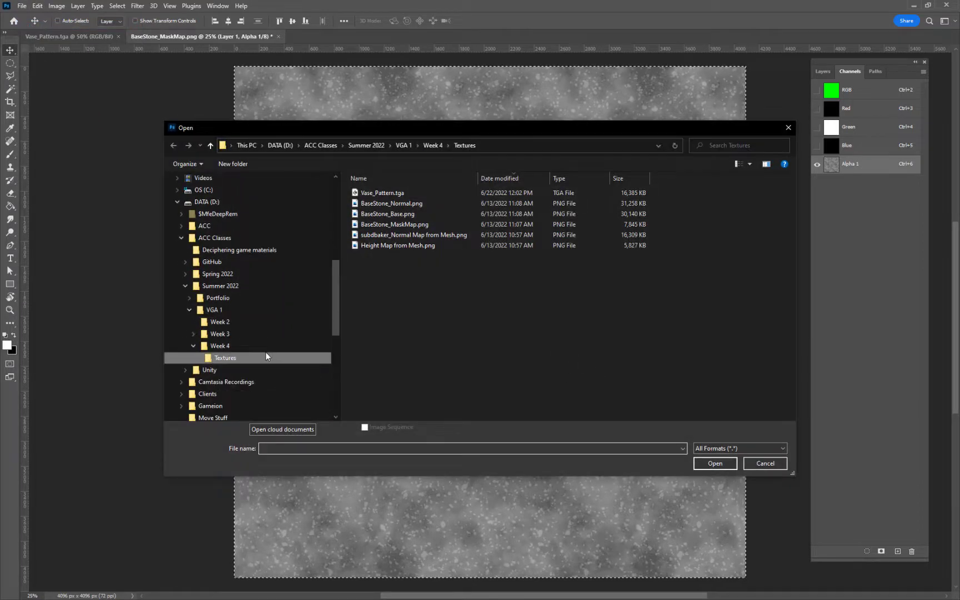
pyautogui.click(221, 334)
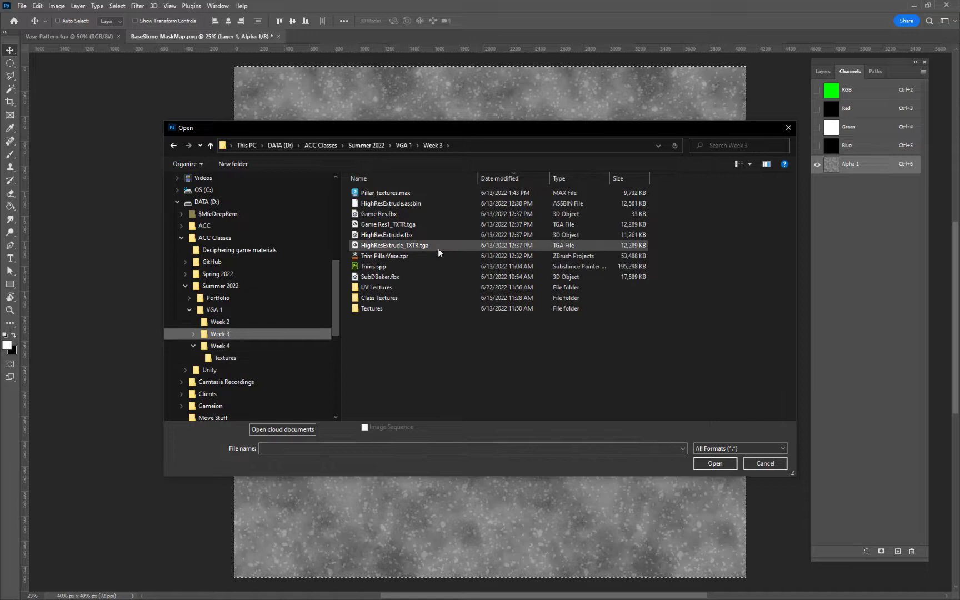
pyautogui.doubleClick(377, 297)
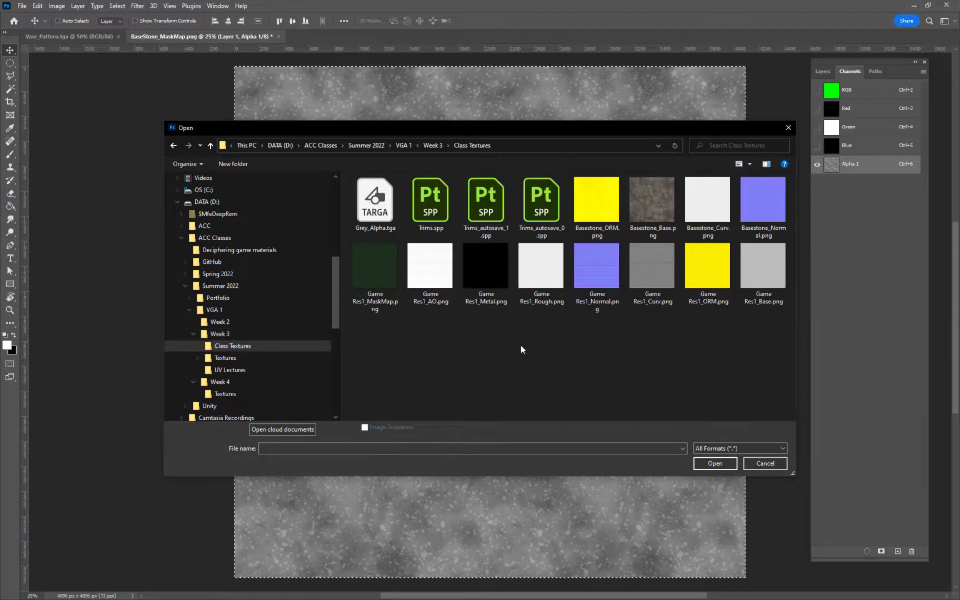
pyautogui.click(599, 195)
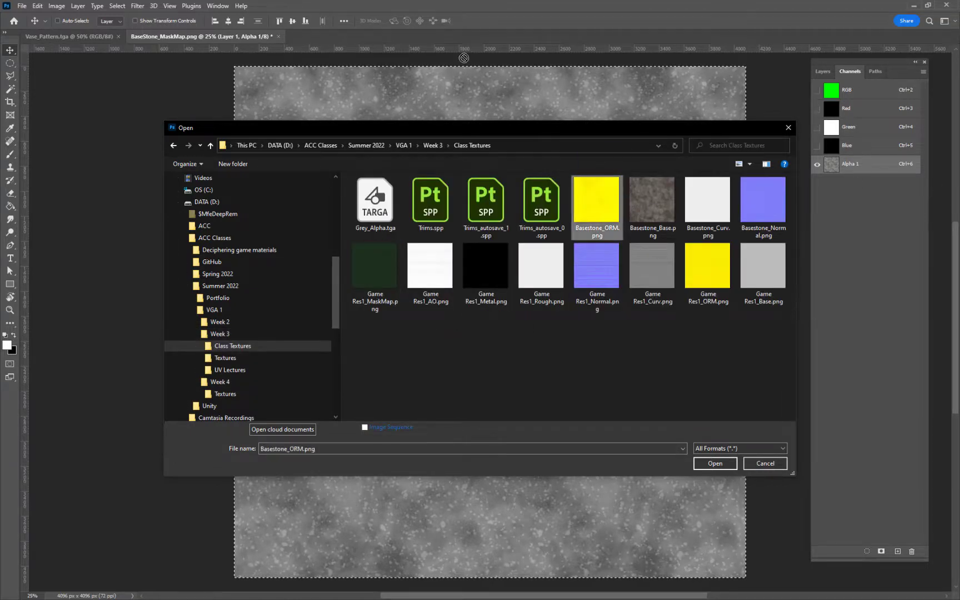
pyautogui.click(716, 463)
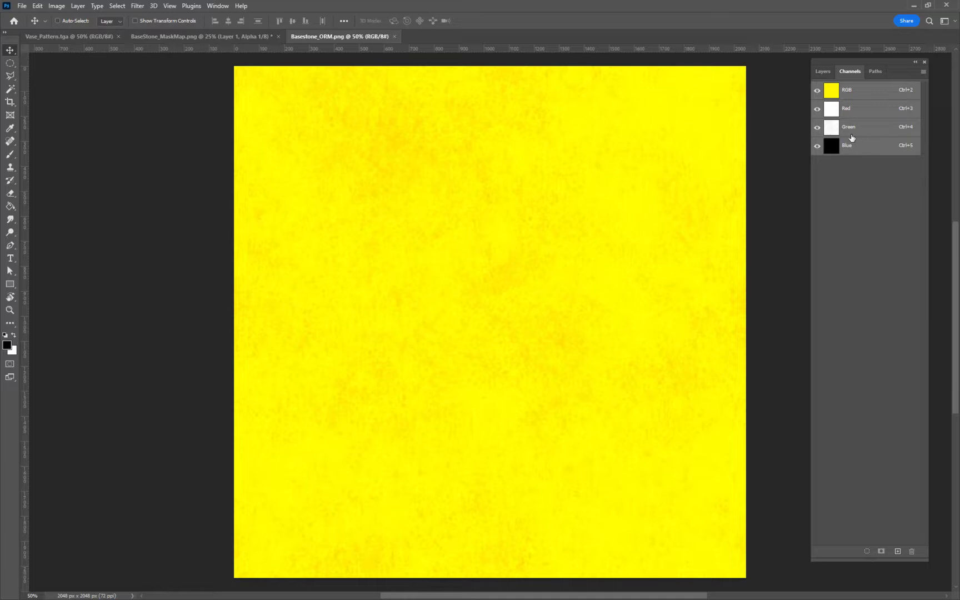
# Step: View the ORM texture's Red, Green and Blue channels individually, then close Basestone_ORM.png
pyautogui.click(848, 109)
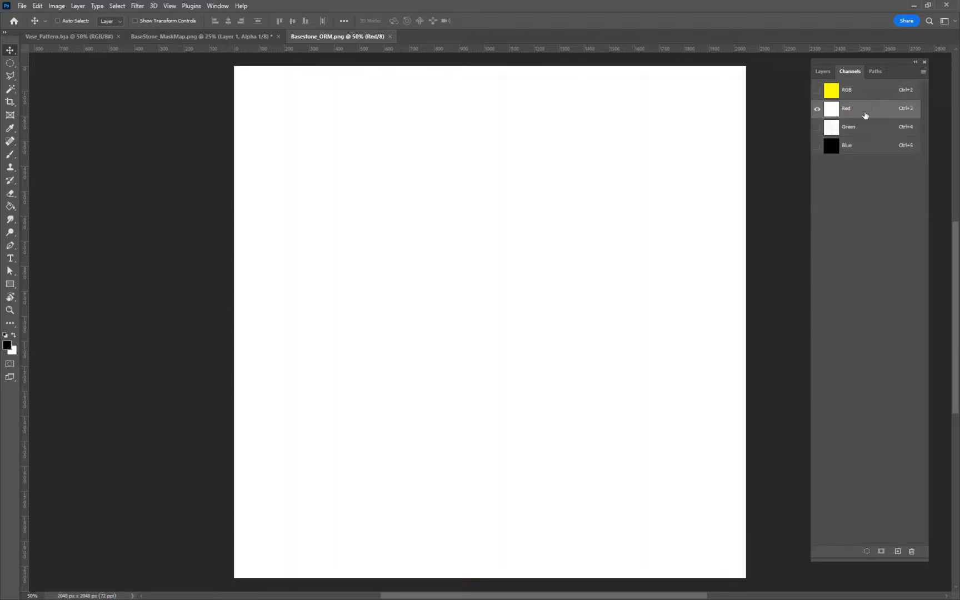
pyautogui.click(856, 129)
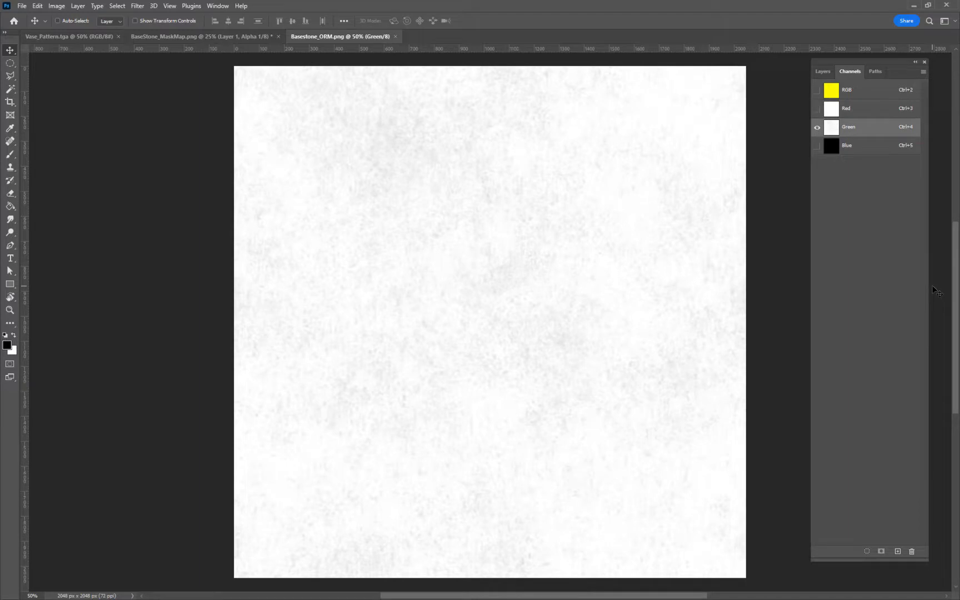
pyautogui.click(858, 147)
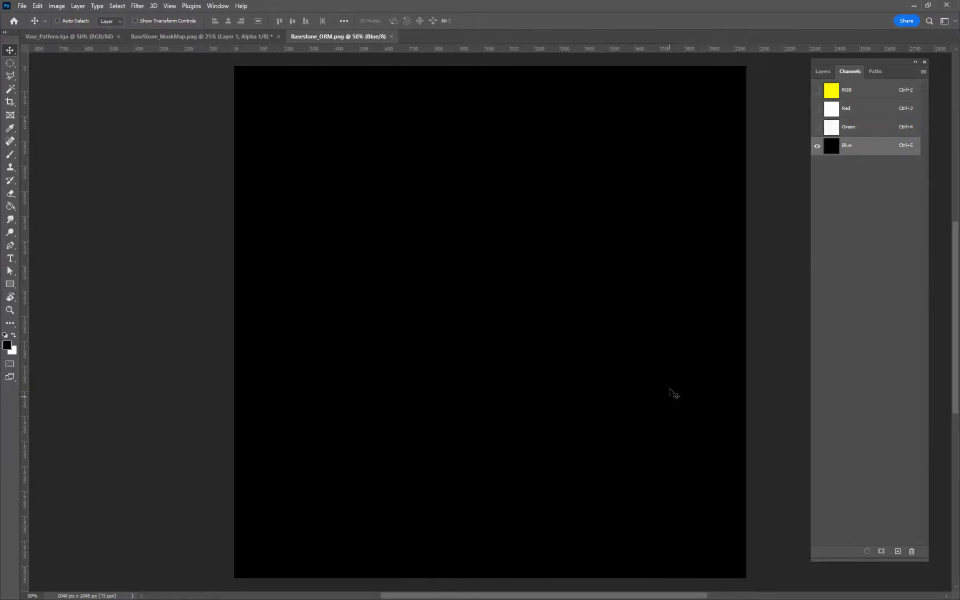
pyautogui.click(391, 37)
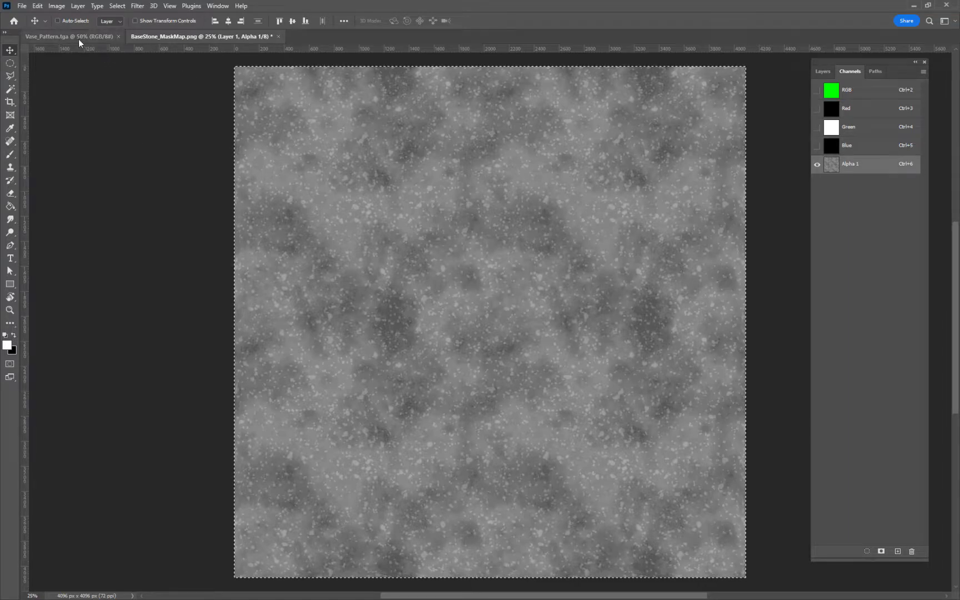
# Step: Close BaseStone_MaskMap.png and decline saving its changes
pyautogui.click(278, 36)
pyautogui.click(475, 224)
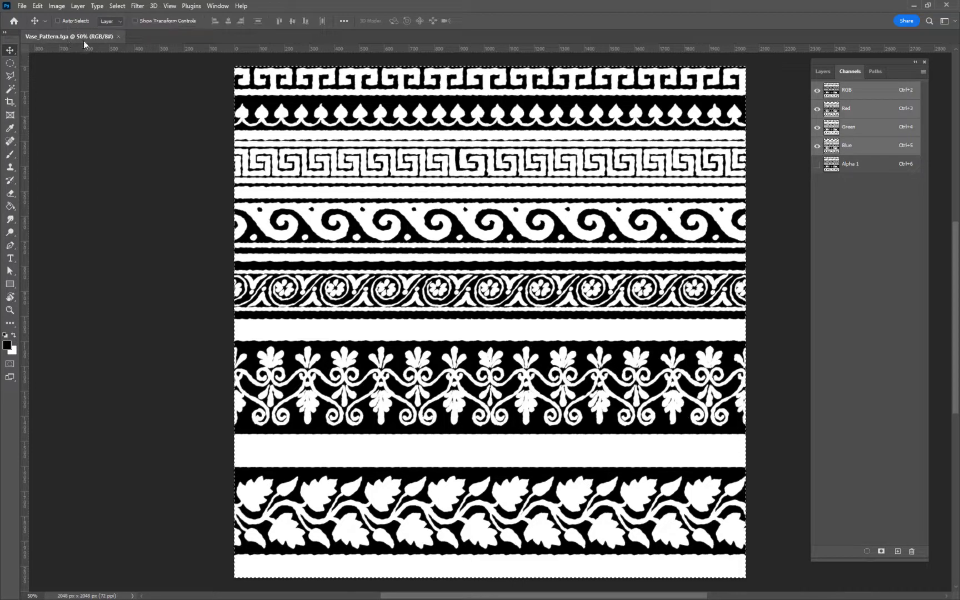
# Step: Open Vase_Pattern.png from the Week 3 Textures folder
pyautogui.click(22, 6)
pyautogui.click(34, 26)
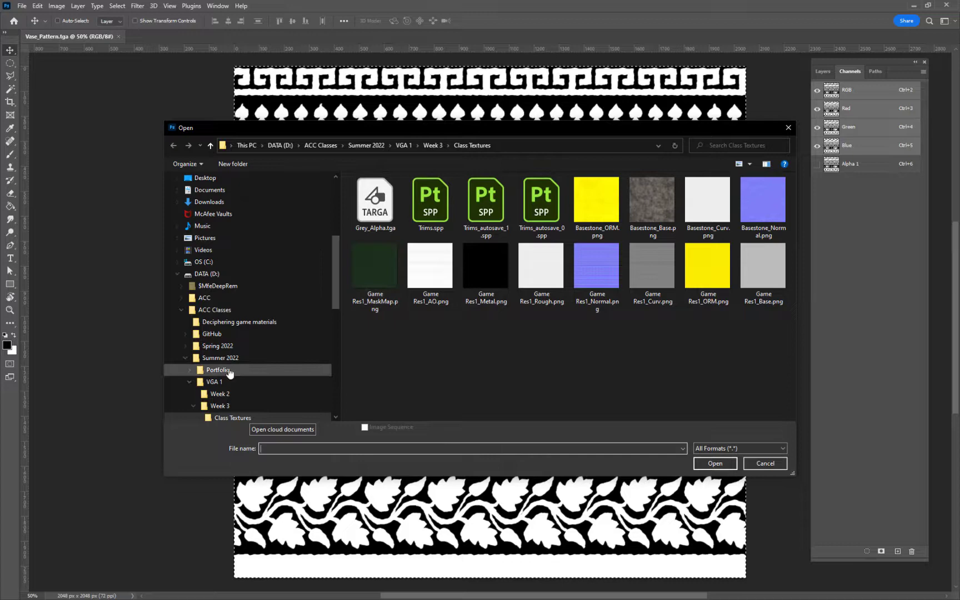
pyautogui.scroll(-2, 244, 389)
pyautogui.click(229, 370)
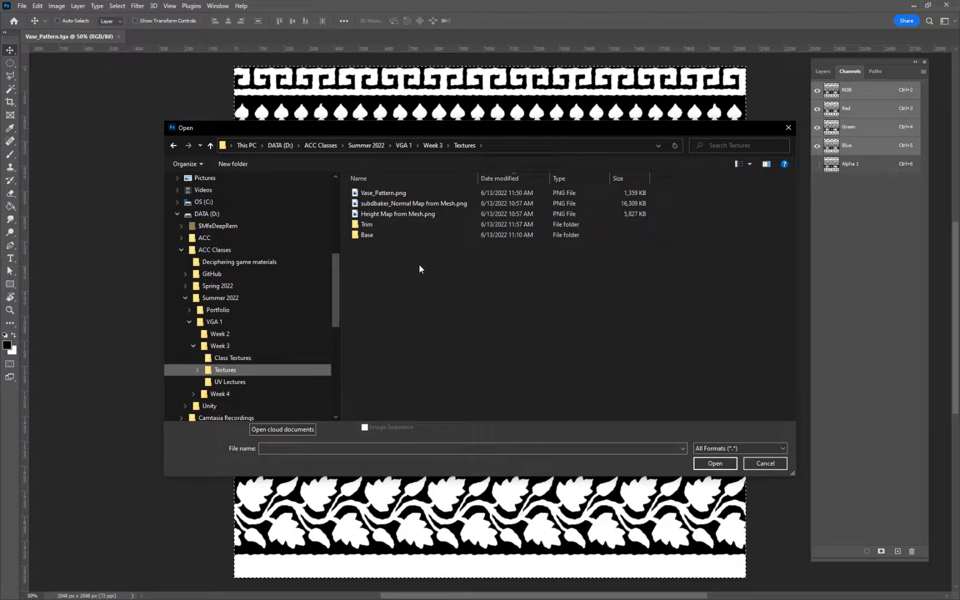
pyautogui.click(383, 193)
pyautogui.click(717, 464)
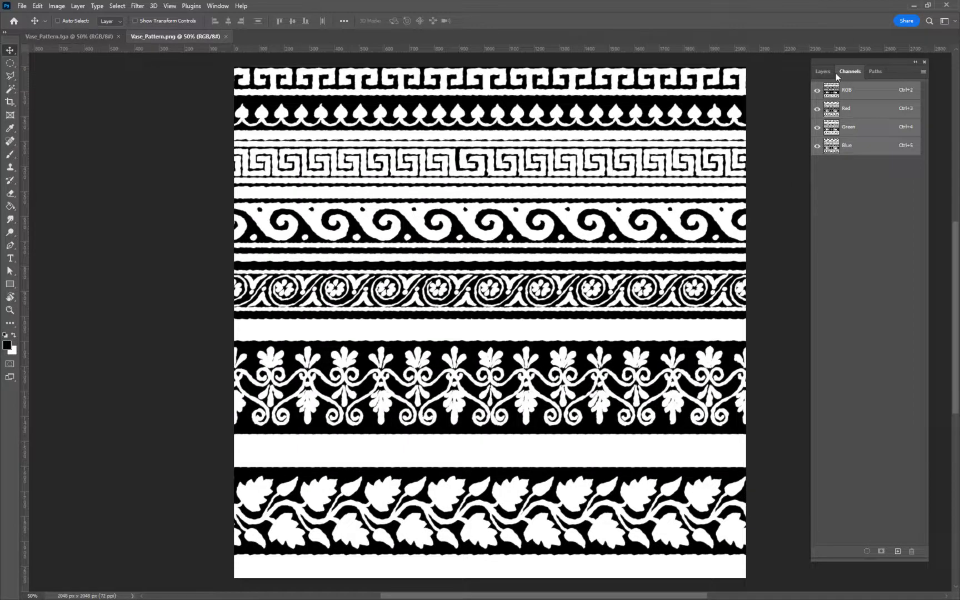
# Step: Paste the whole image into a new Alpha 1 channel and compare it against Vase_Pattern.tga
pyautogui.hotkey('ctrl', 'a')
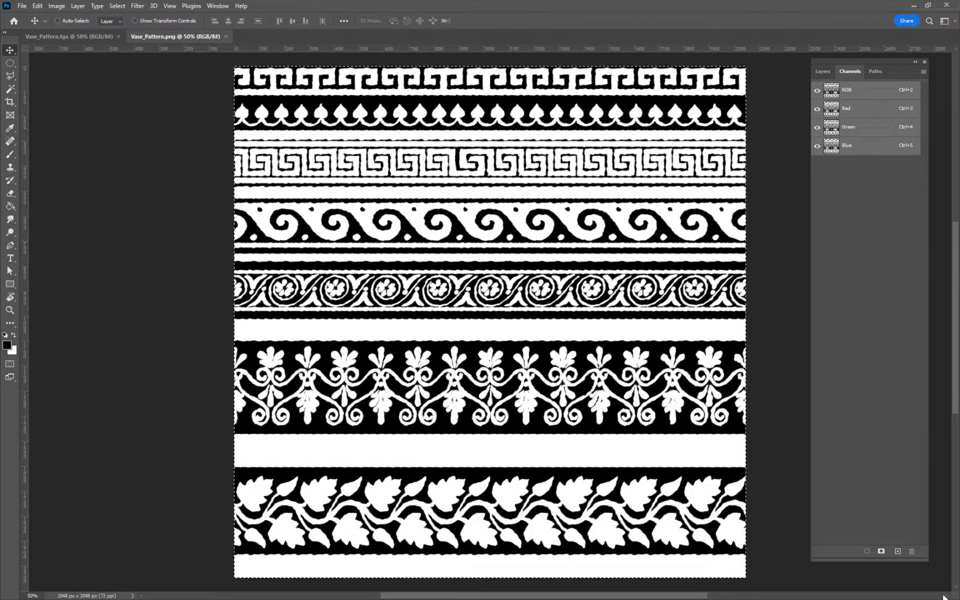
pyautogui.click(897, 551)
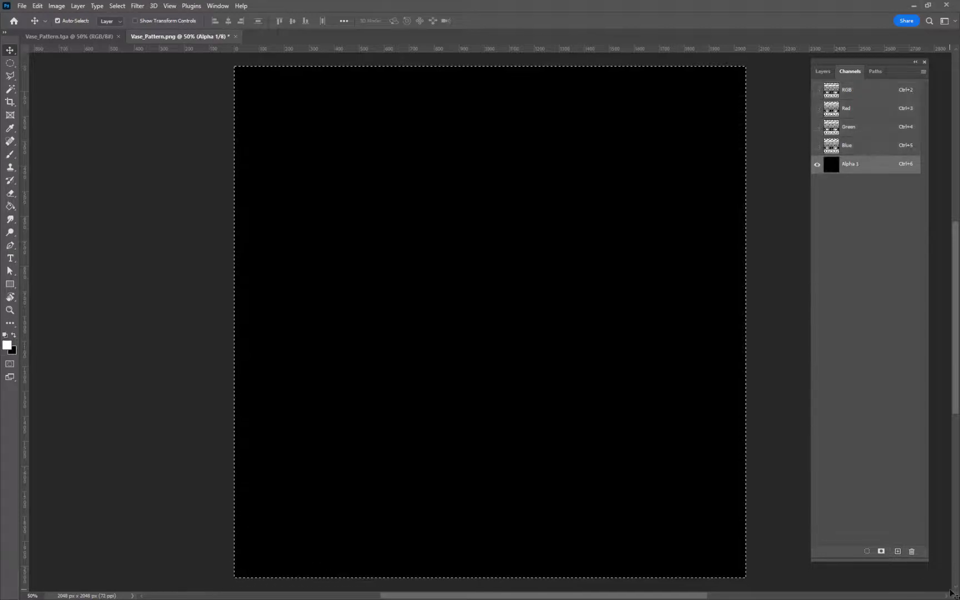
pyautogui.hotkey('ctrl', 'v')
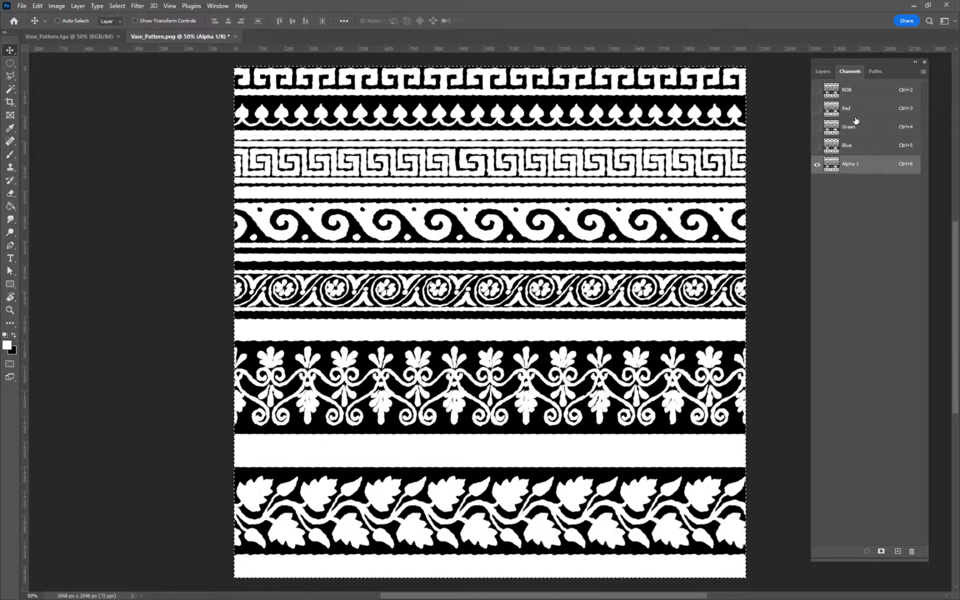
pyautogui.click(855, 88)
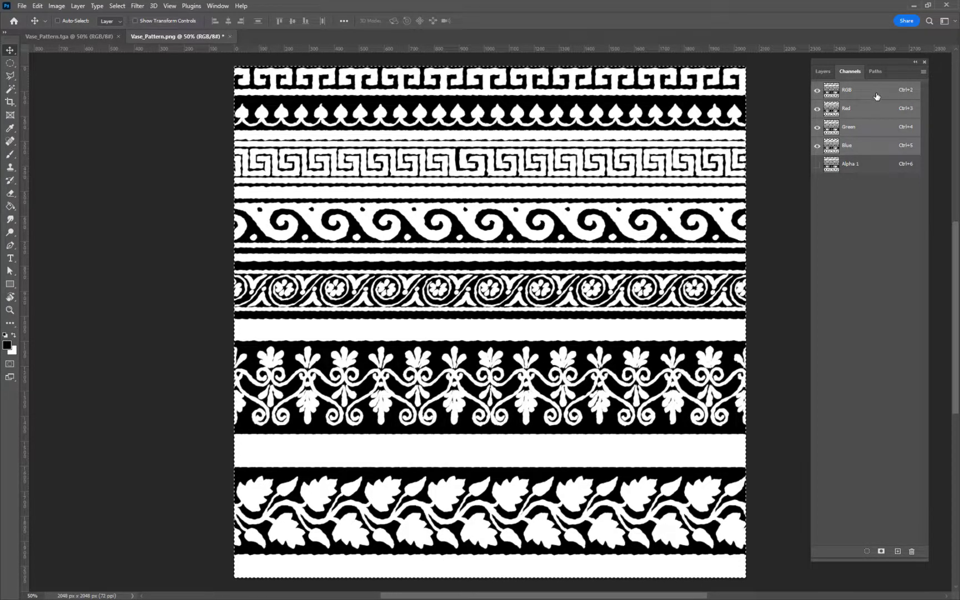
pyautogui.click(851, 166)
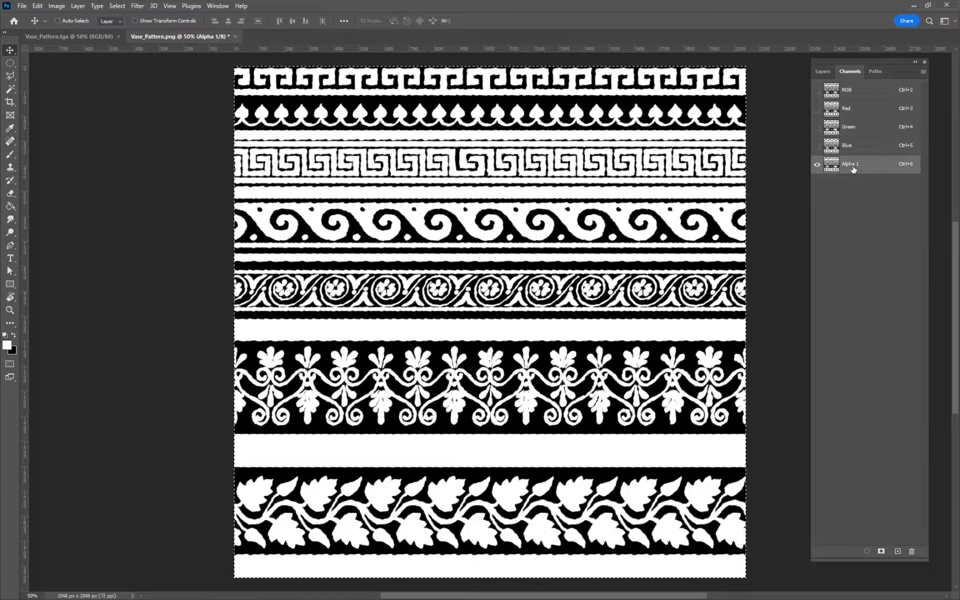
pyautogui.click(72, 36)
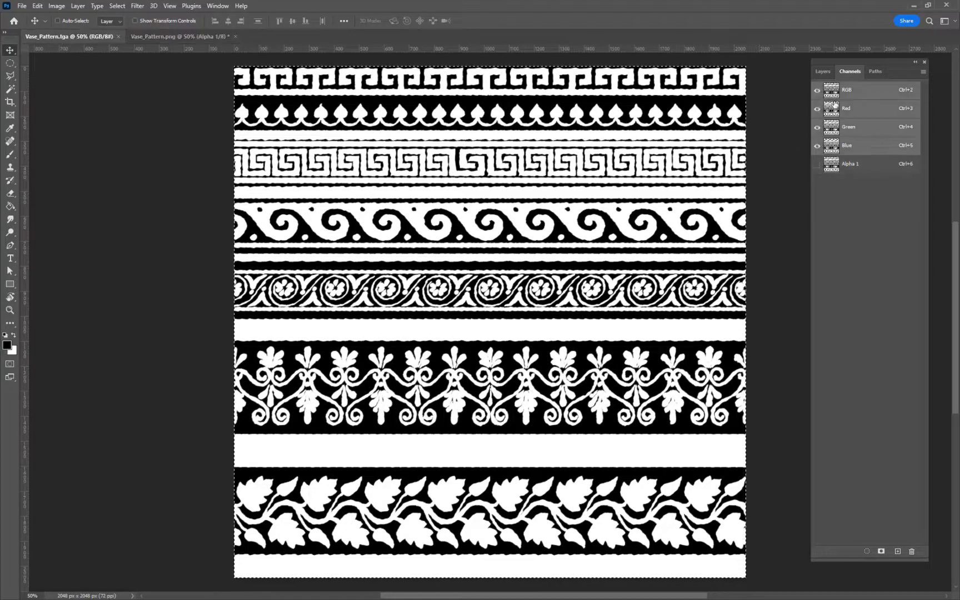
pyautogui.click(177, 36)
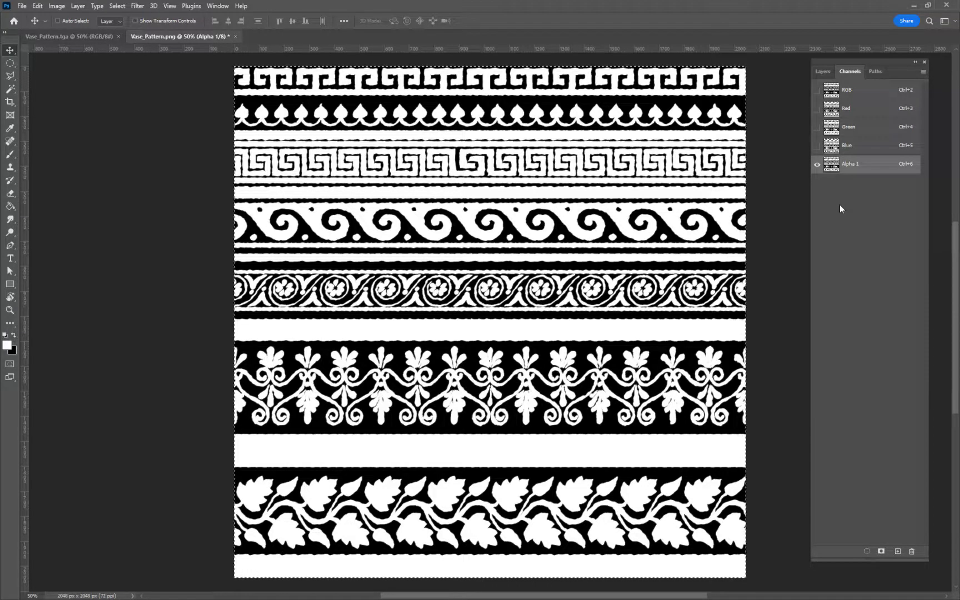
# Step: Delete the trial Alpha 1 channel, leaving only the RGB channels
pyautogui.click(911, 551)
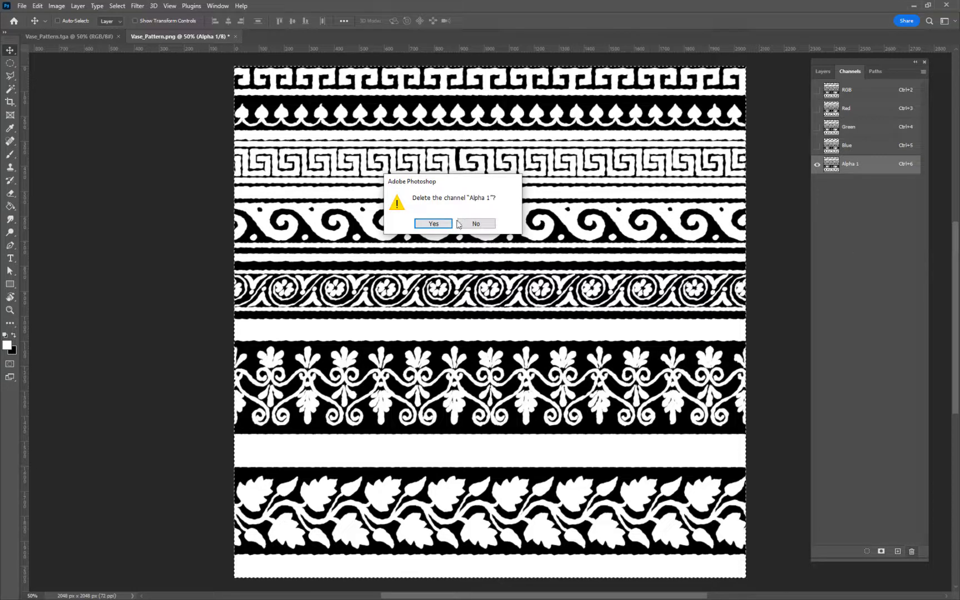
pyautogui.press('Return')
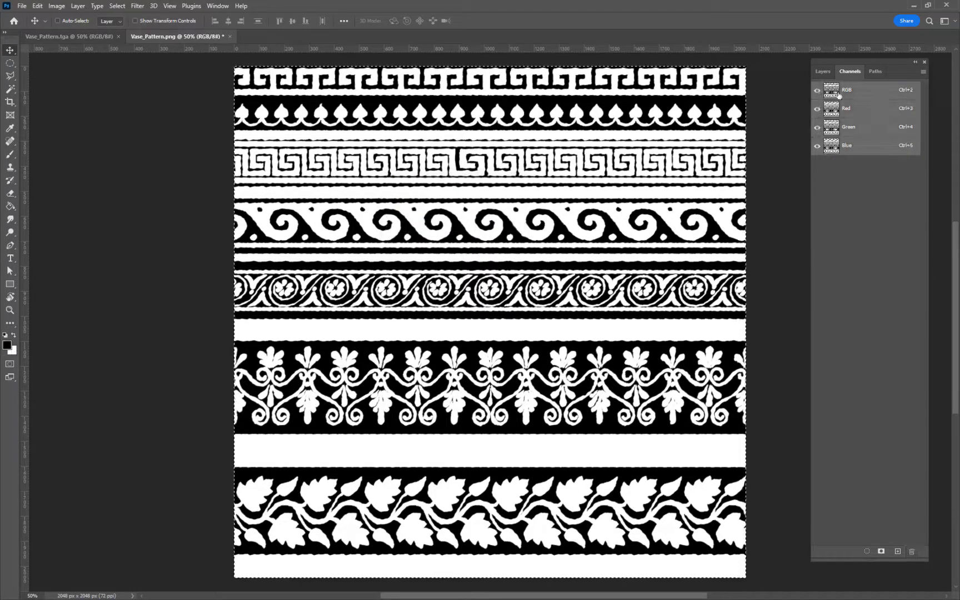
pyautogui.press('w')
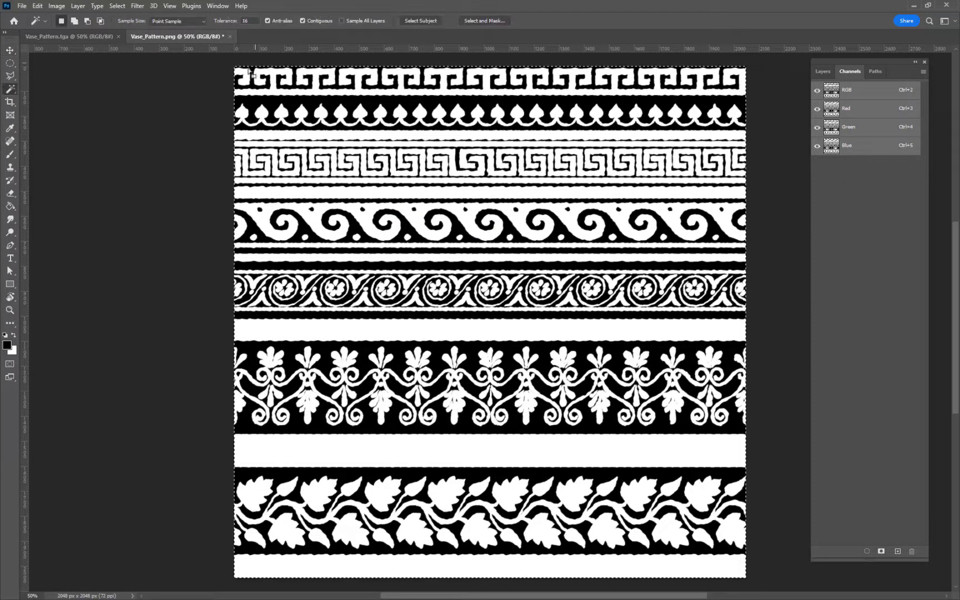
# Step: Select all black areas non-contiguously, unlock the Background as Layer 0, and delete them to transparency
pyautogui.click(301, 21)
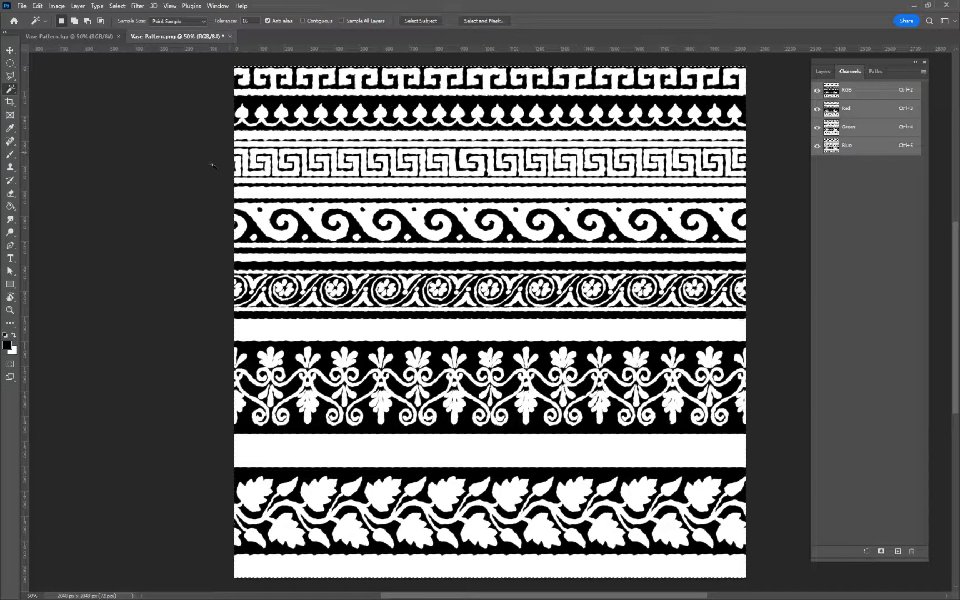
pyautogui.click(369, 106)
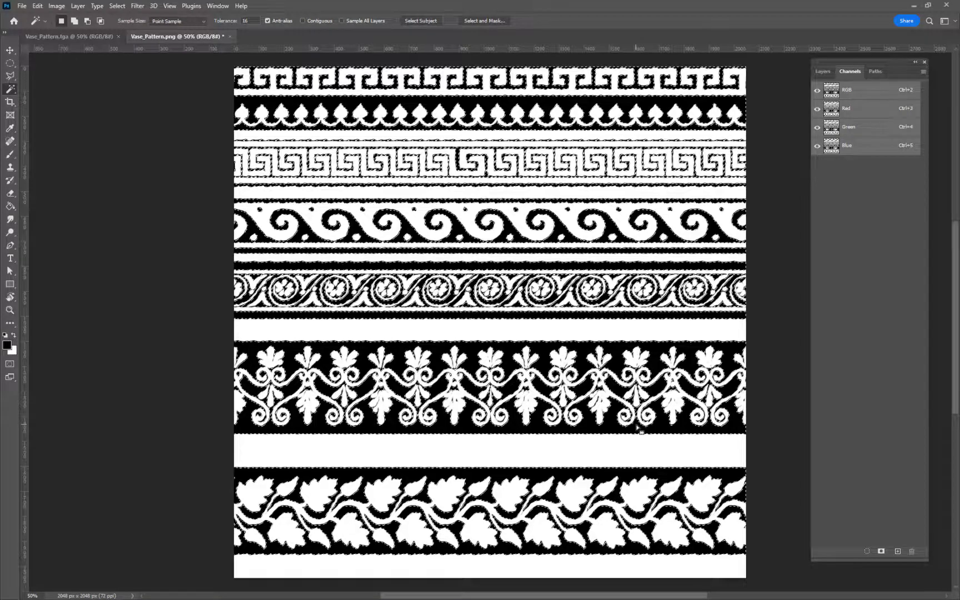
pyautogui.click(824, 71)
pyautogui.click(909, 134)
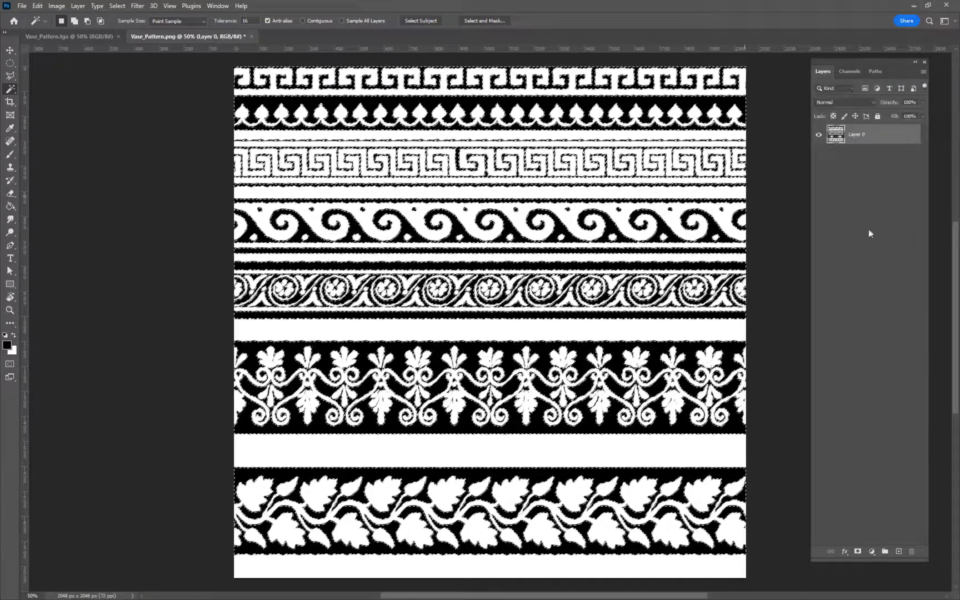
pyautogui.press('Delete')
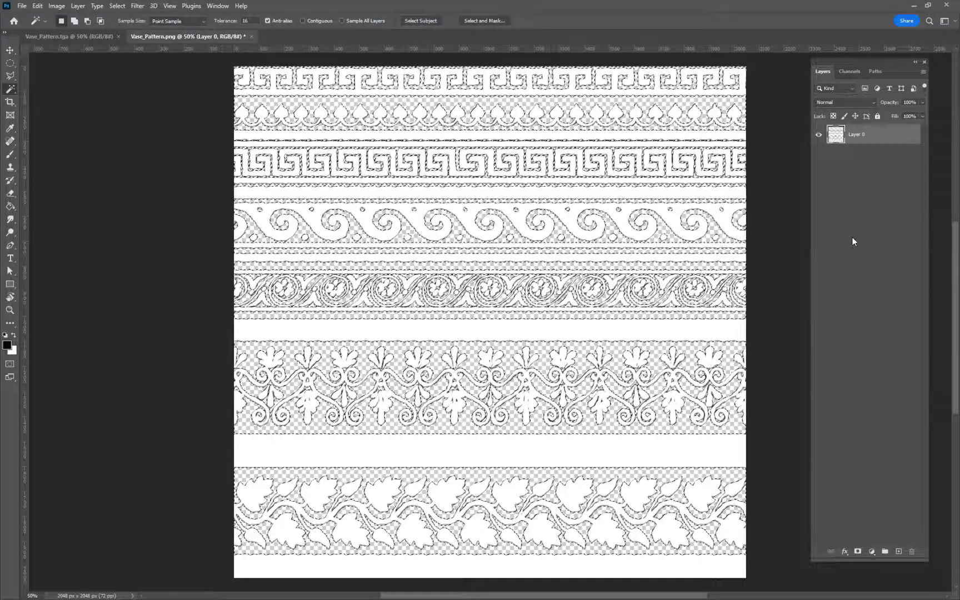
pyautogui.hotkey('ctrl', 'd')
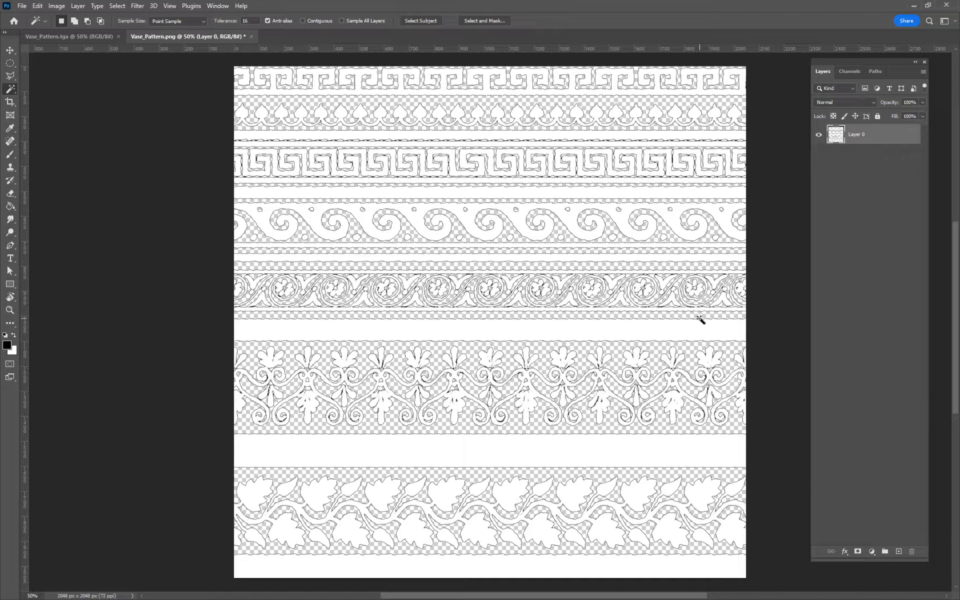
# Step: Zoom in on the cut-out edges and trial a 1-pixel Defringe, then undo it
pyautogui.press('z')
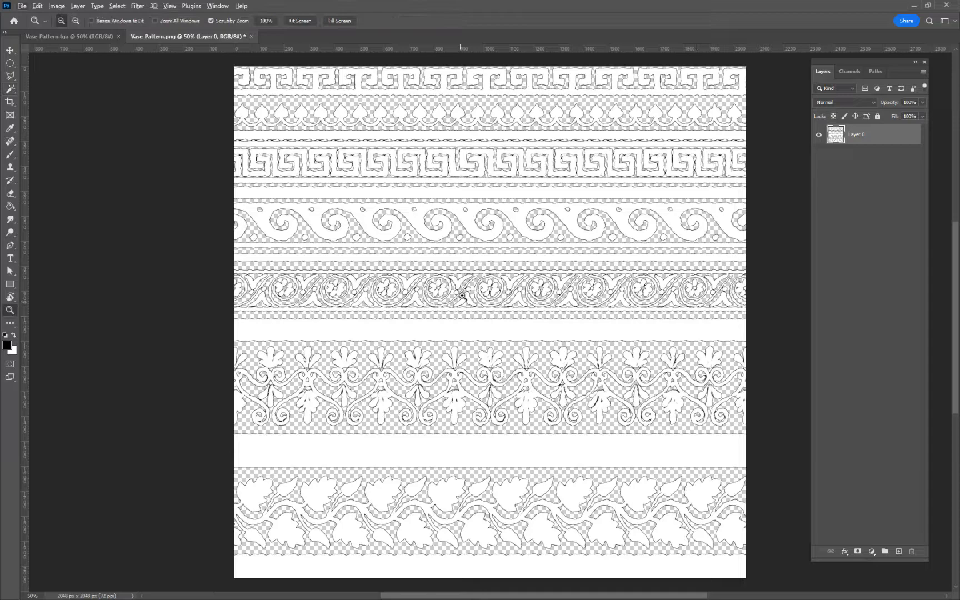
pyautogui.moveTo(452, 249); pyautogui.dragTo(566, 253)
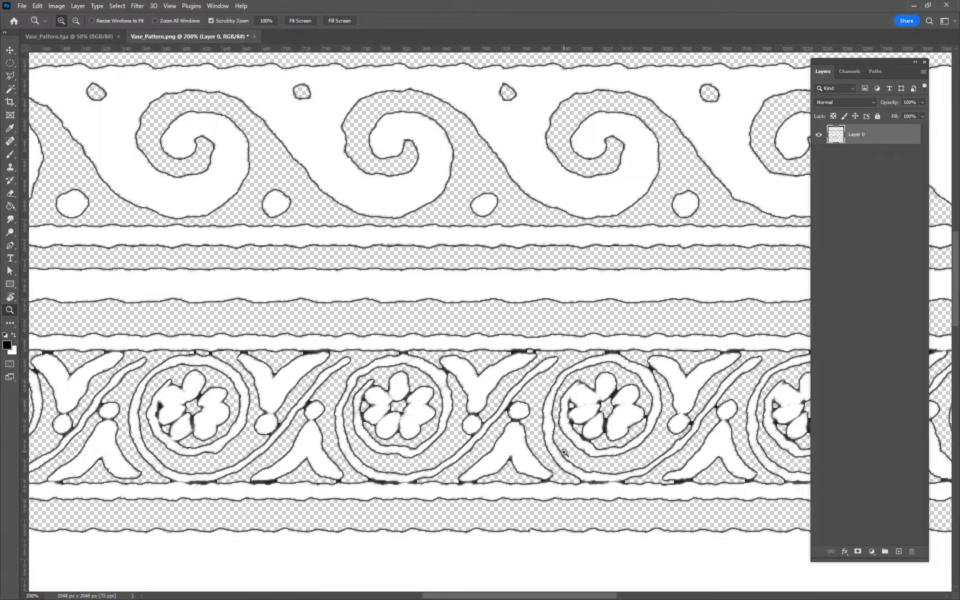
pyautogui.click(78, 6)
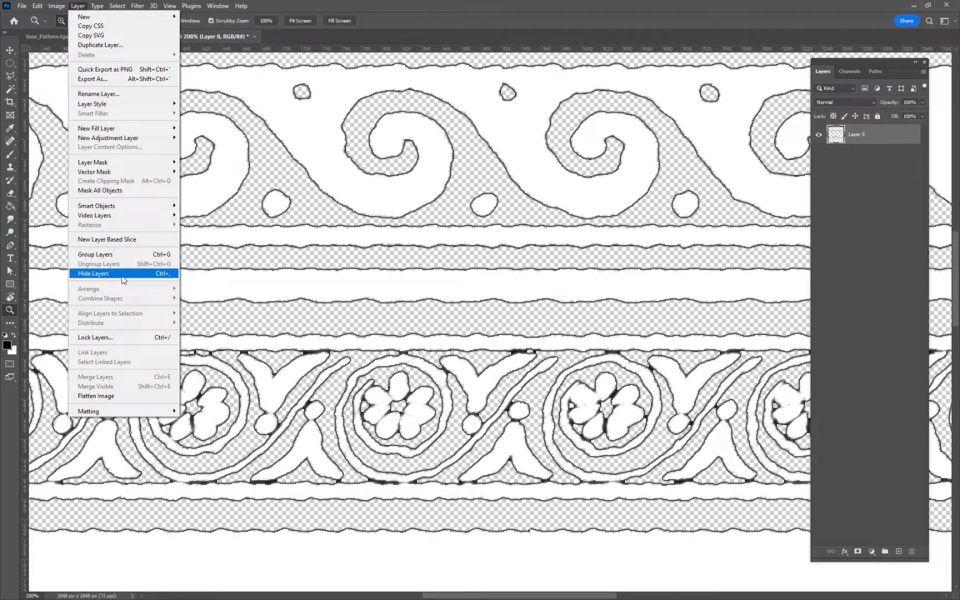
pyautogui.moveTo(121, 165)
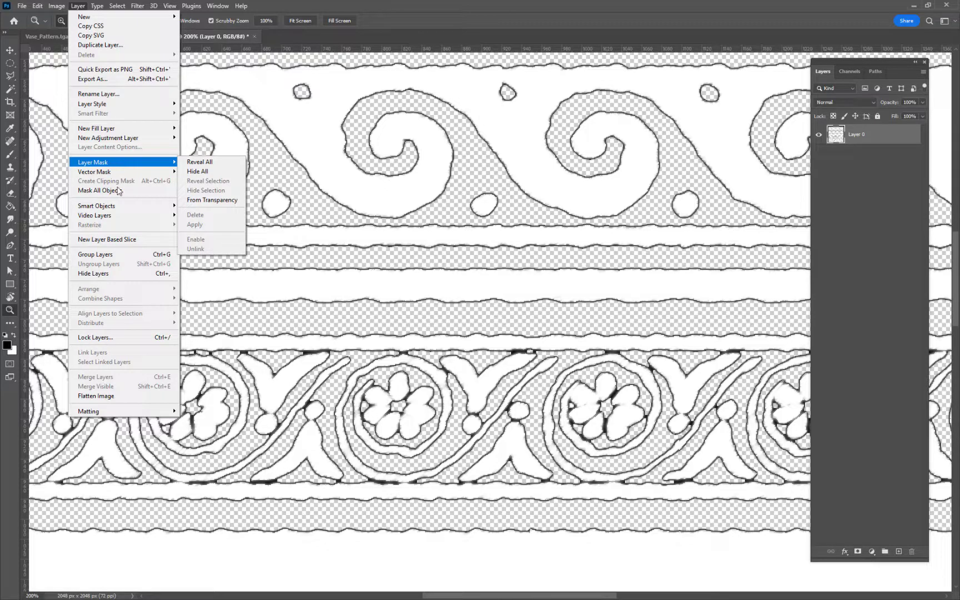
pyautogui.moveTo(134, 411)
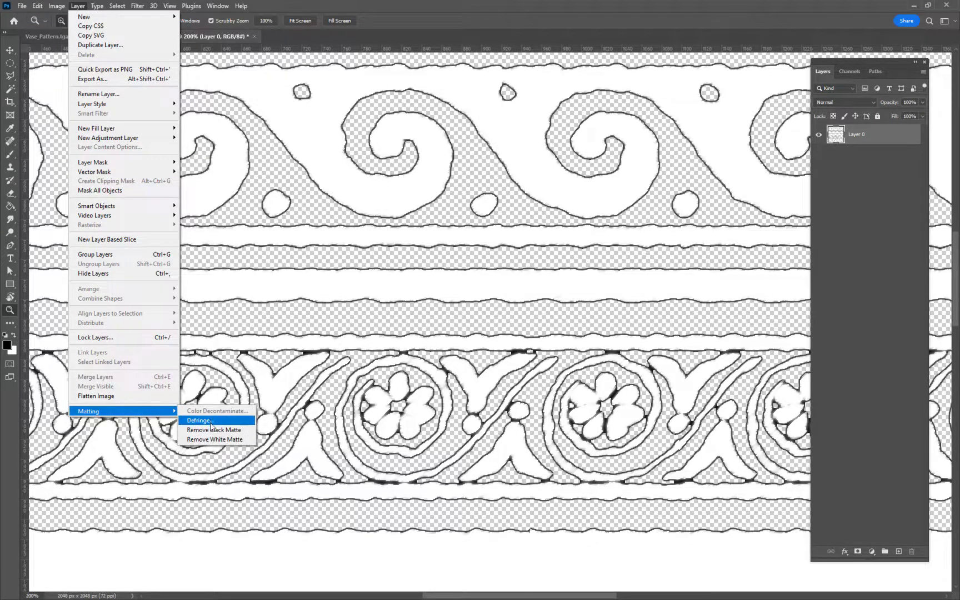
pyautogui.click(230, 420)
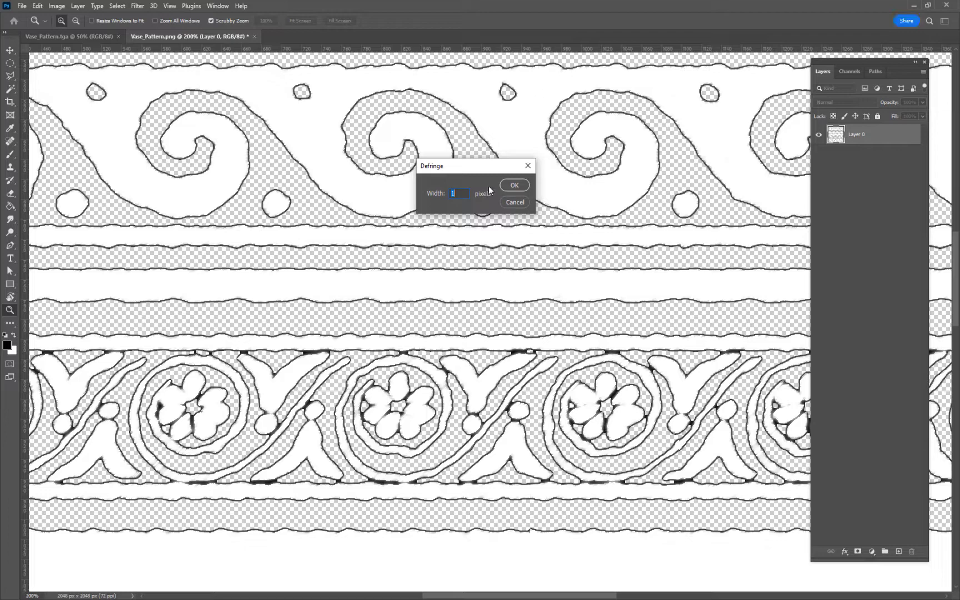
pyautogui.press('Return')
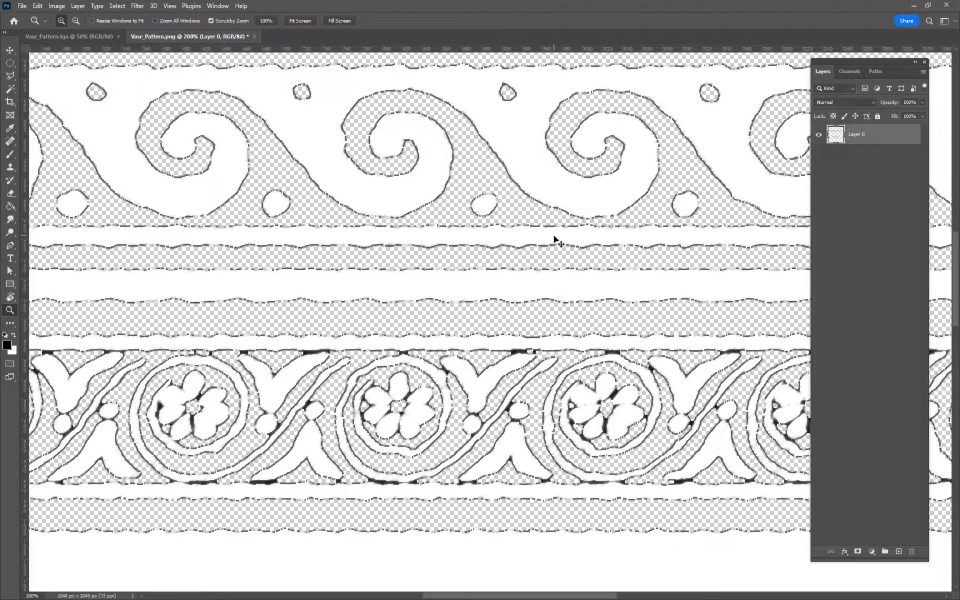
pyautogui.hotkey('ctrl', 'z')
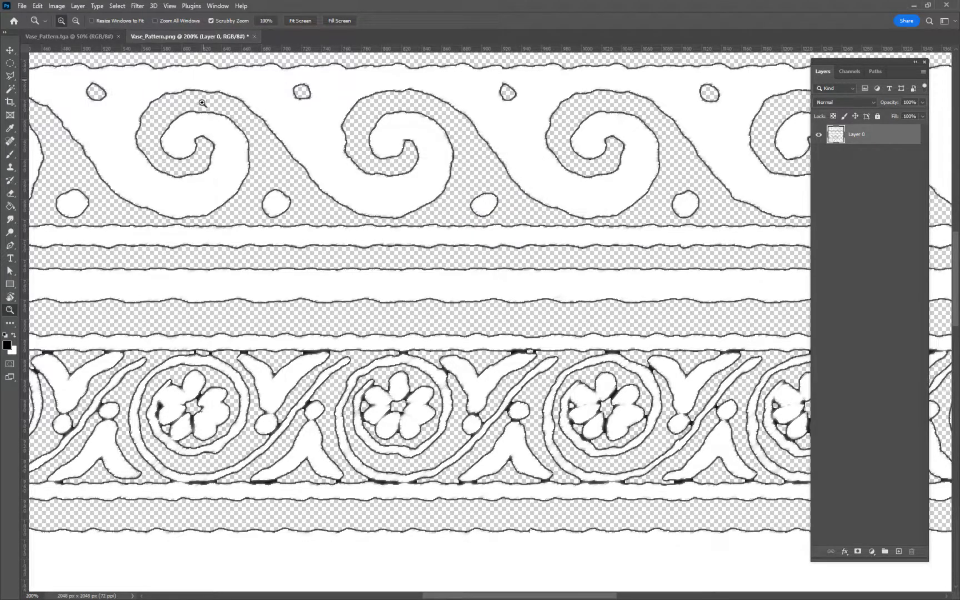
# Step: Apply Defringe to Layer 0 with a 3-pixel width
pyautogui.click(77, 6)
pyautogui.moveTo(133, 411)
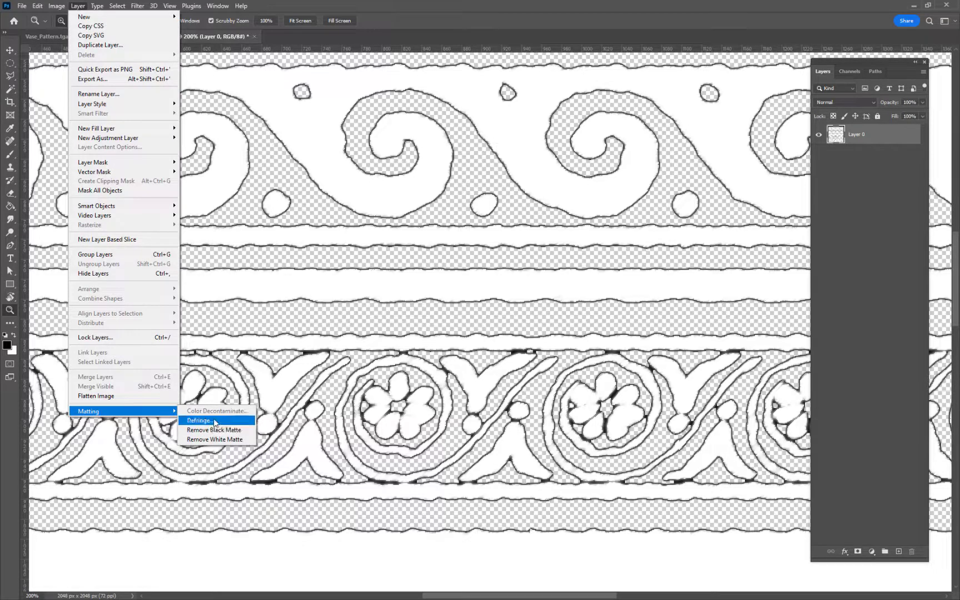
pyautogui.click(214, 421)
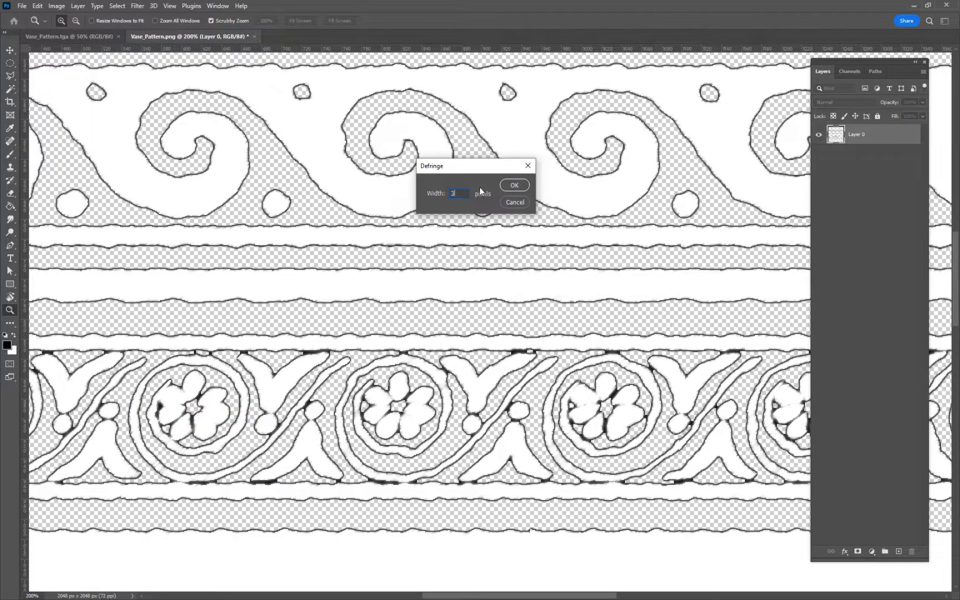
pyautogui.press('Return')
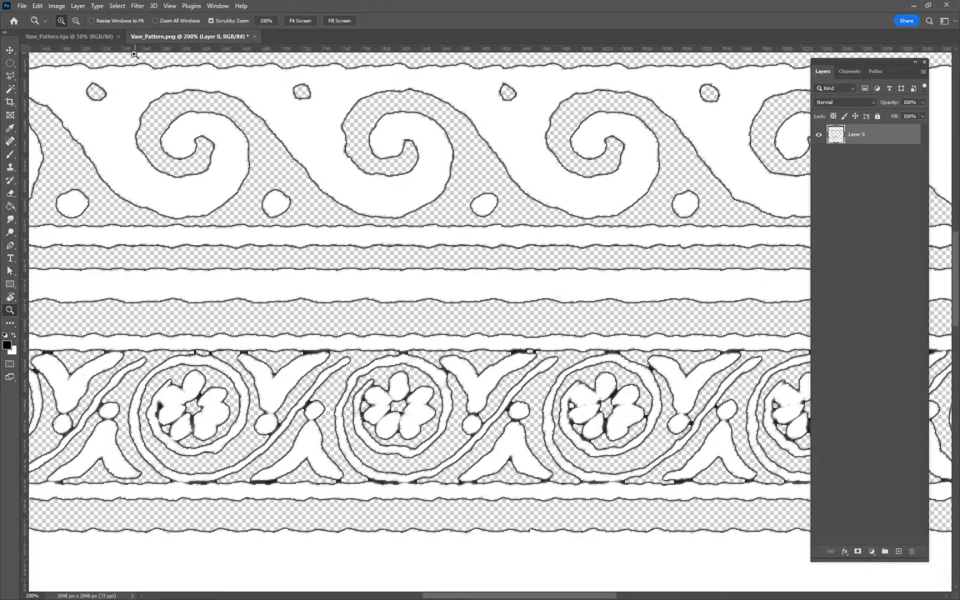
# Step: Apply another 1-pixel Defringe and zoom to check the cleaned edges
pyautogui.click(77, 6)
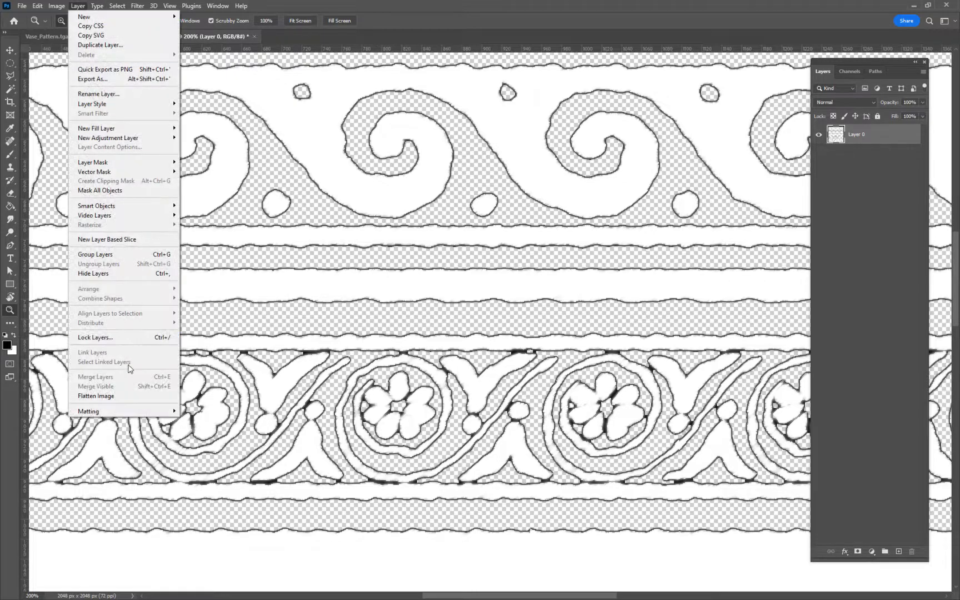
pyautogui.moveTo(122, 411)
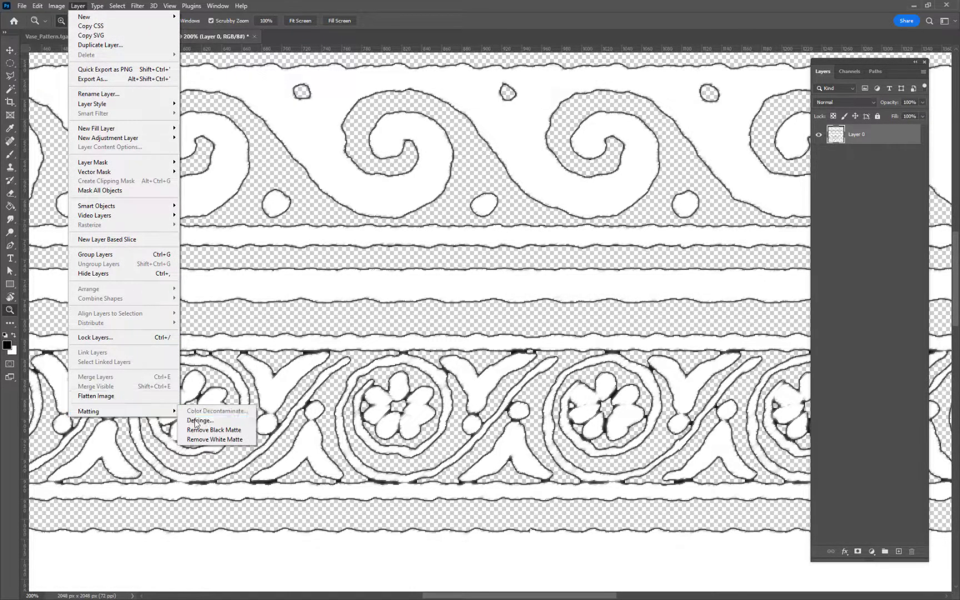
pyautogui.click(228, 423)
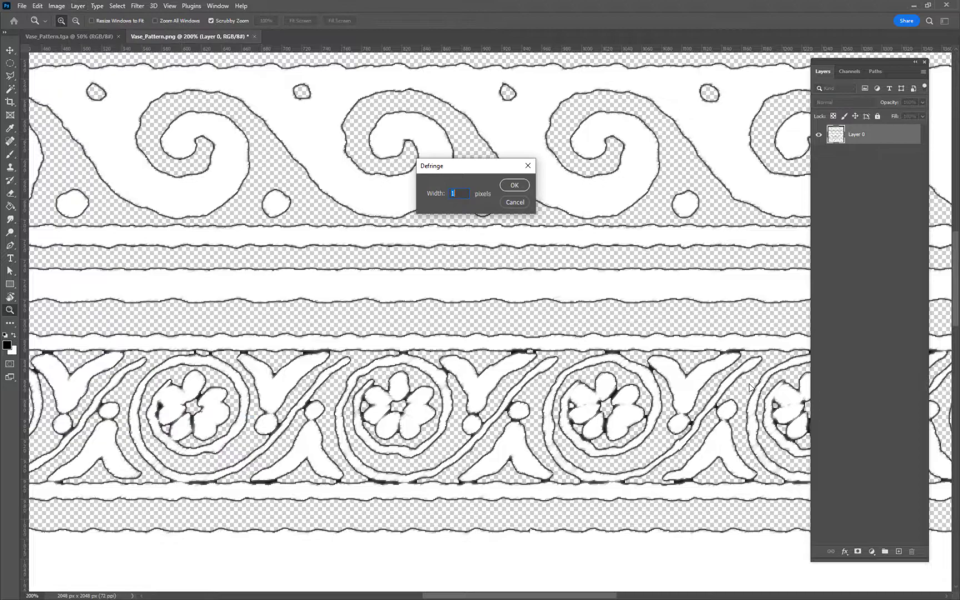
pyautogui.press('Return')
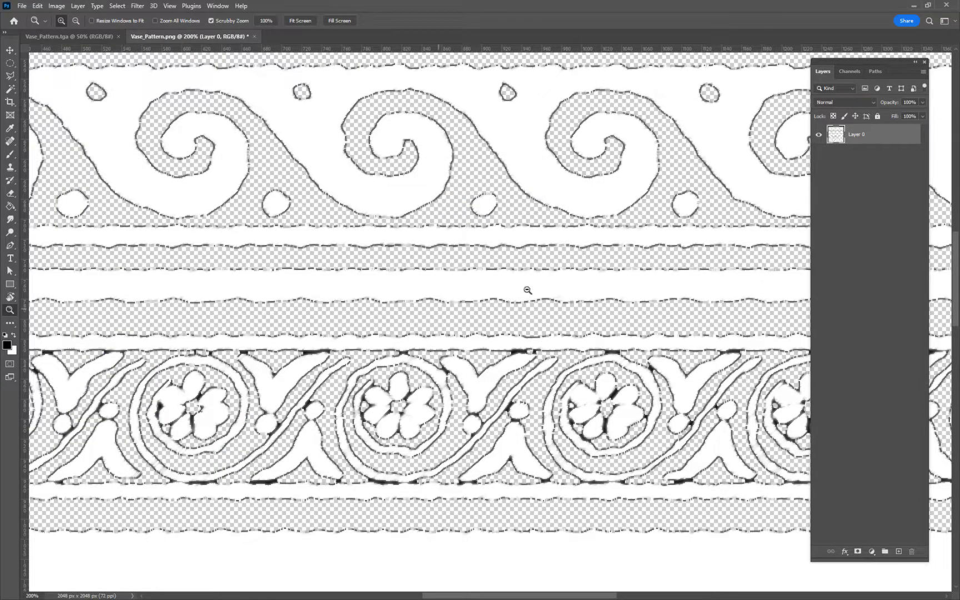
pyautogui.moveTo(528, 241); pyautogui.dragTo(506, 222)
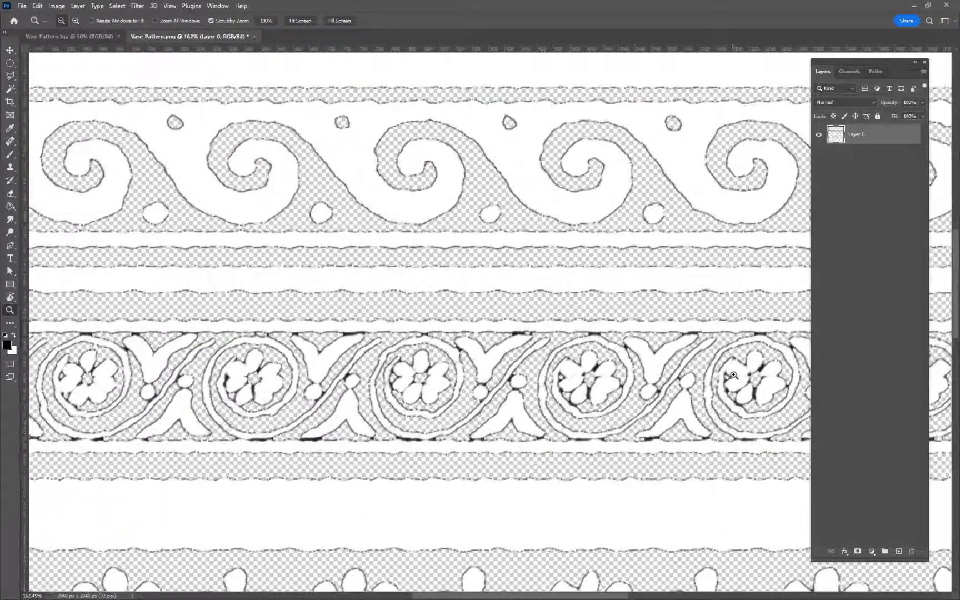
# Step: Magic-wand the transparent area and apply Levels with white input 2, then deselect
pyautogui.press('w')
pyautogui.click(524, 220)
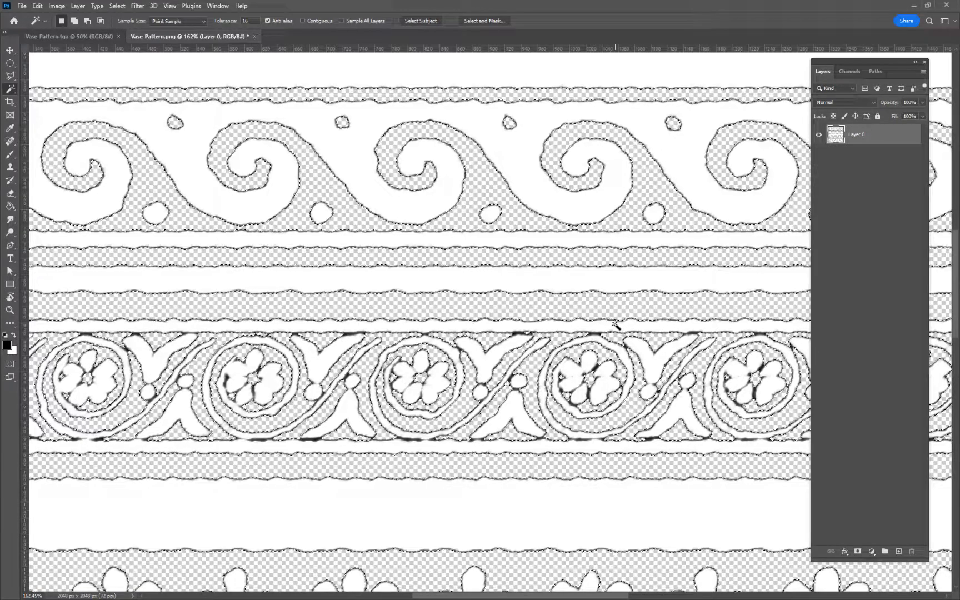
pyautogui.hotkey('ctrl', 'l')
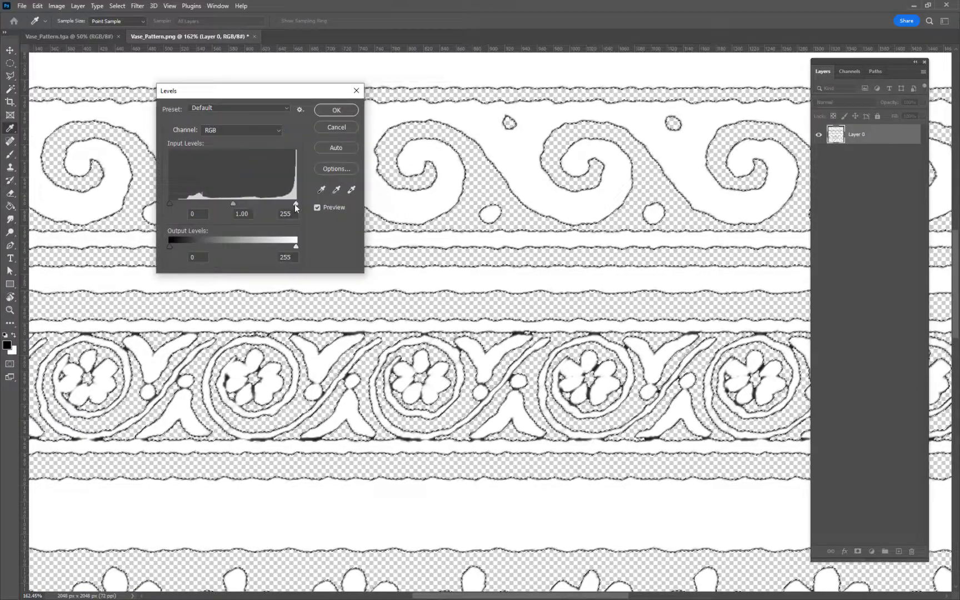
pyautogui.moveTo(295, 203); pyautogui.dragTo(60, 214)
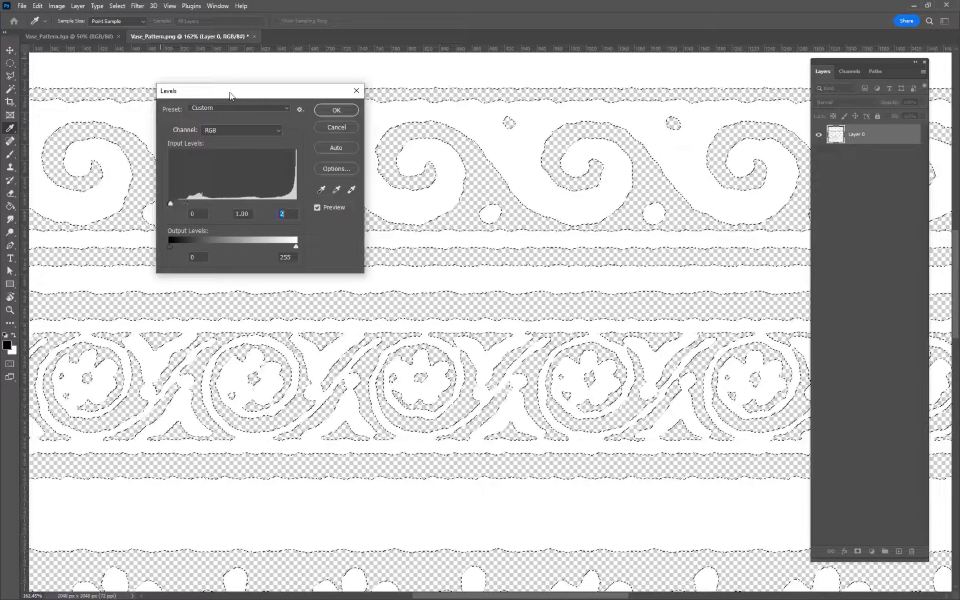
pyautogui.click(336, 110)
pyautogui.press('w')
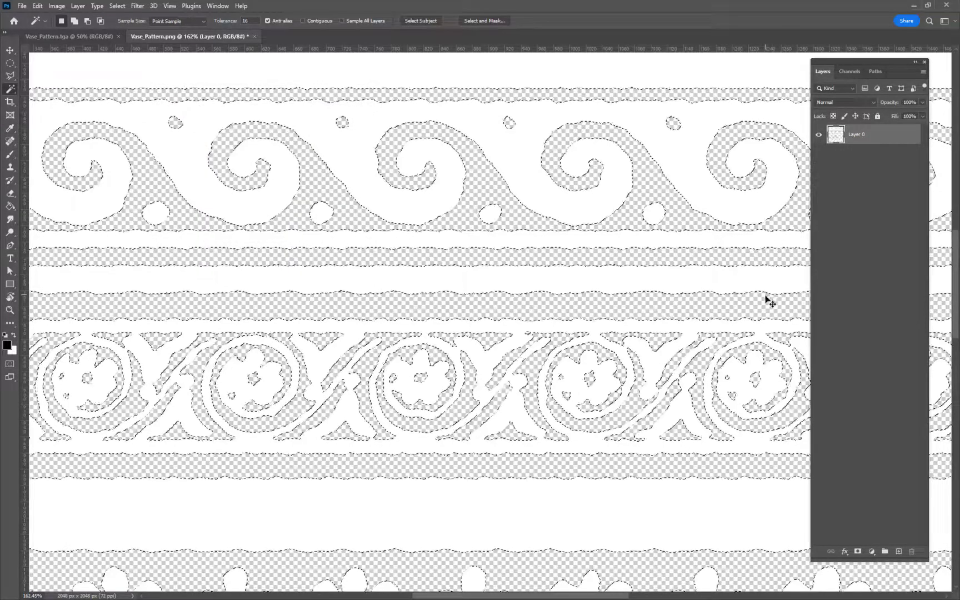
pyautogui.hotkey('ctrl', 'd')
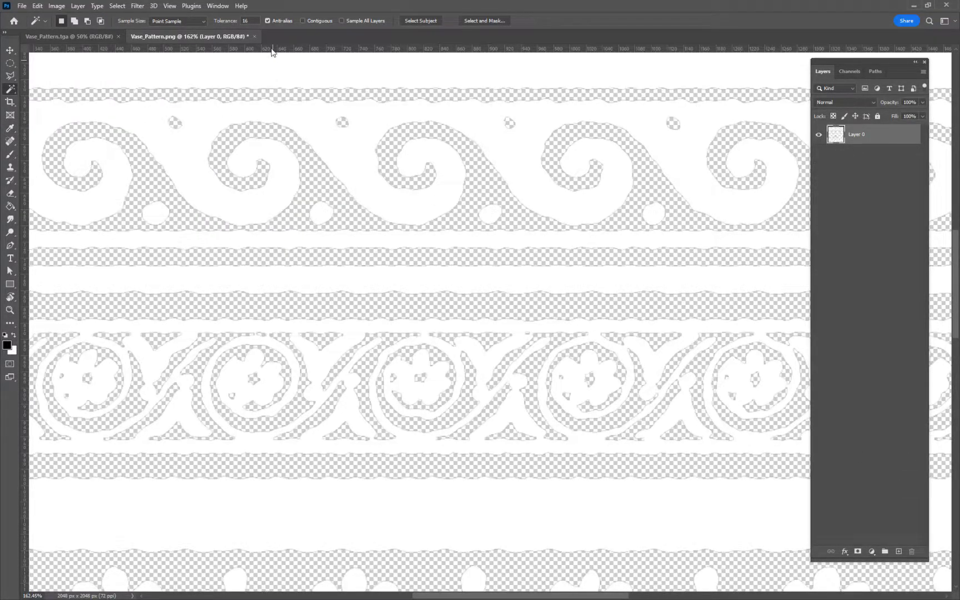
# Step: Zoom out to review the whole pattern, then close Vase_Pattern.png without saving
pyautogui.press('z')
pyautogui.keyDown('alt'); pyautogui.click(417, 221); pyautogui.keyUp('alt')
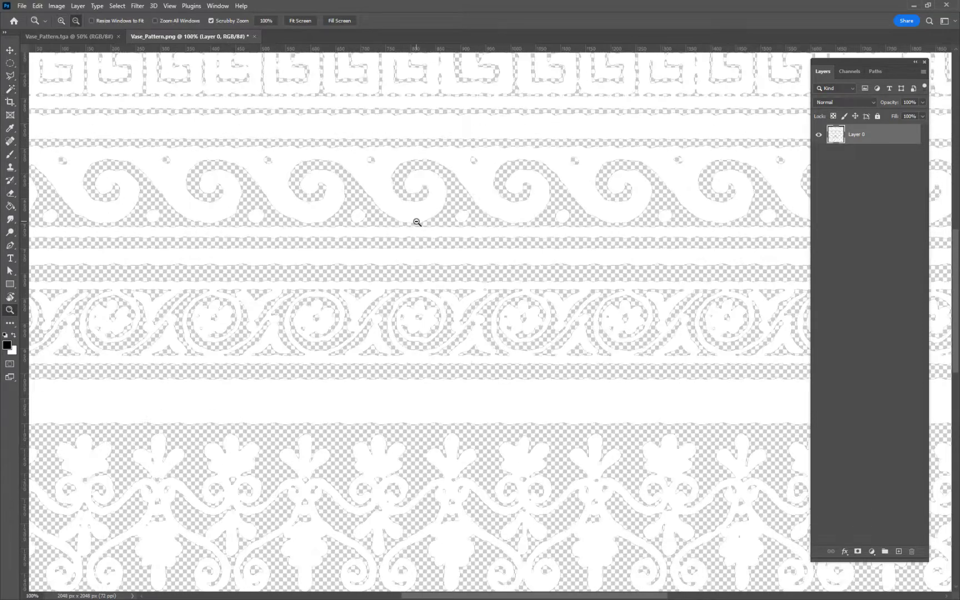
pyautogui.keyDown('alt'); pyautogui.click(418, 221); pyautogui.keyUp('alt')
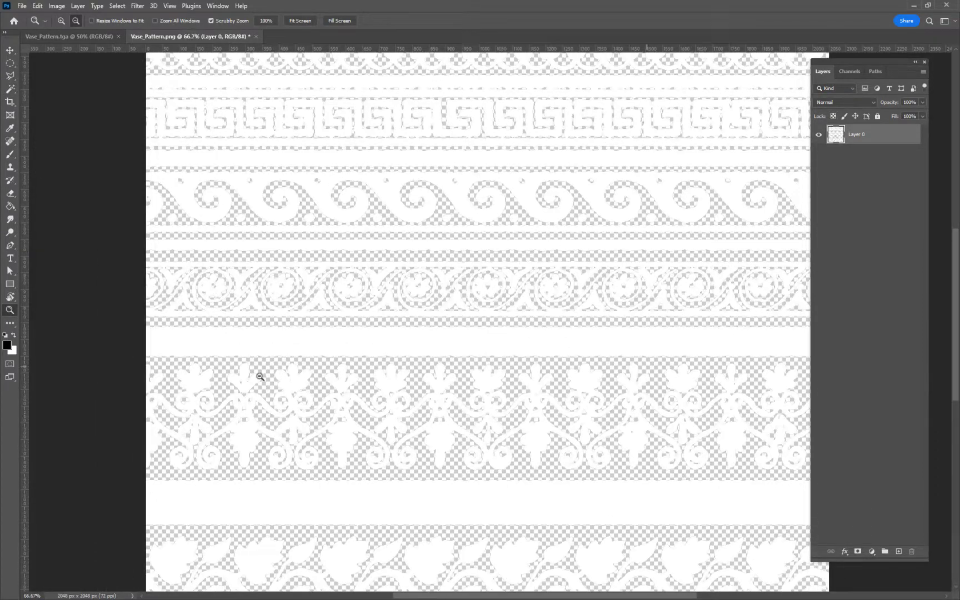
pyautogui.click(256, 37)
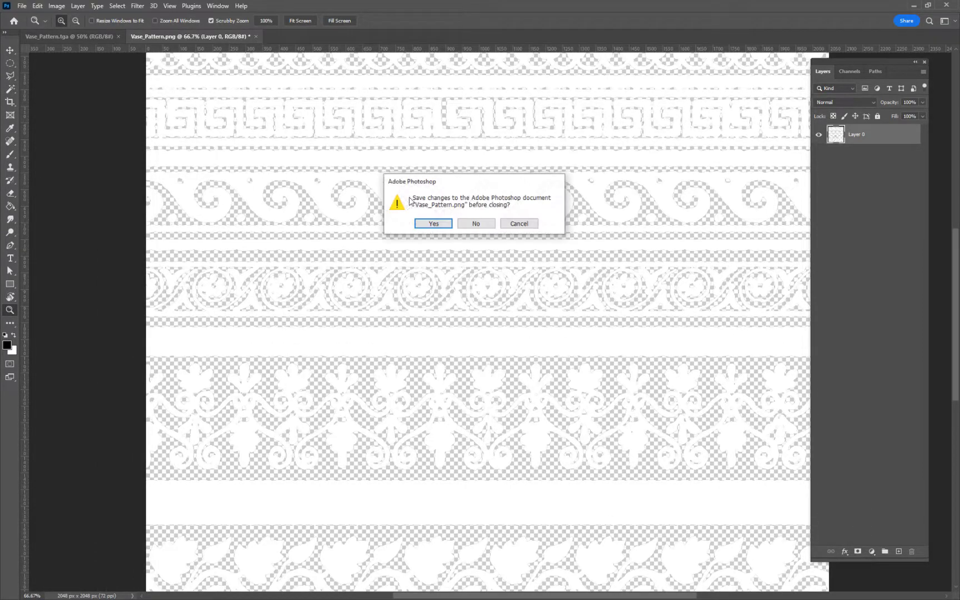
pyautogui.click(477, 224)
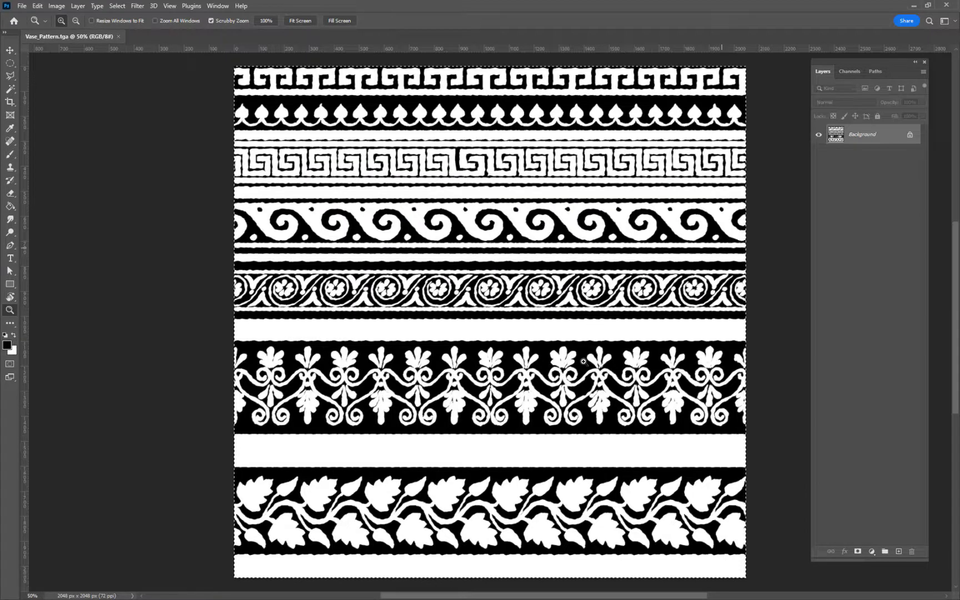